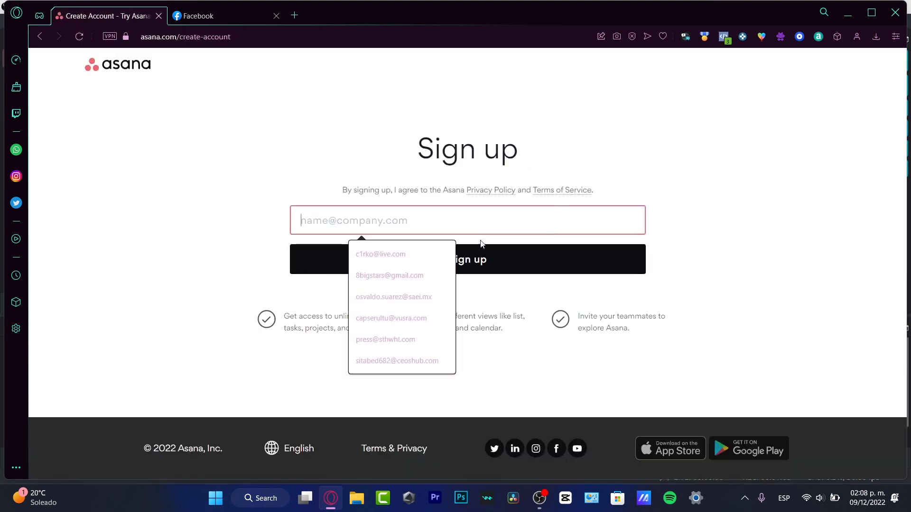
# Sign up with the suggested work email and verify it through the matching Google account.
pyautogui.click(437, 297)
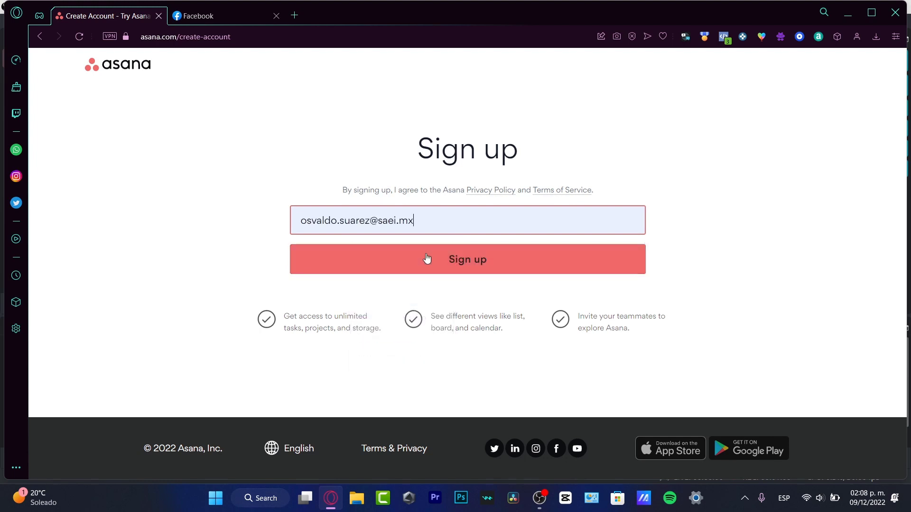
pyautogui.click(443, 259)
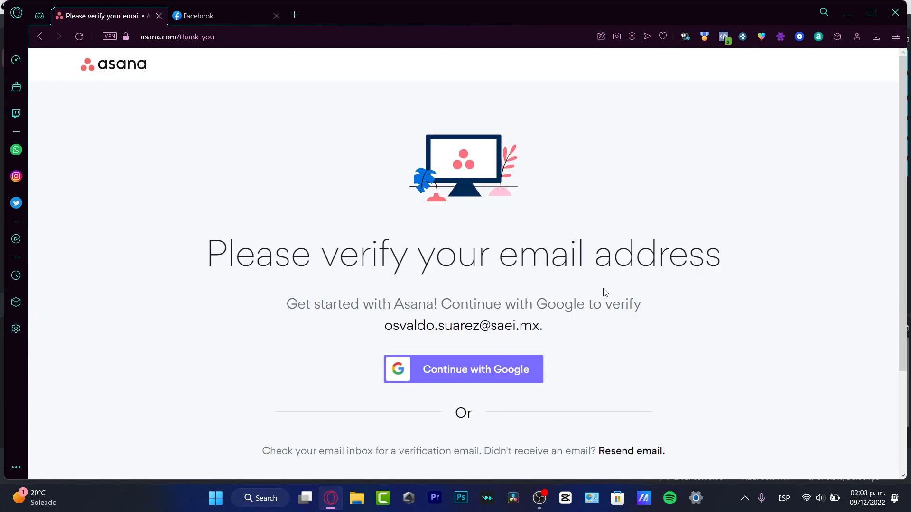
pyautogui.scroll(-3, 607, 291)
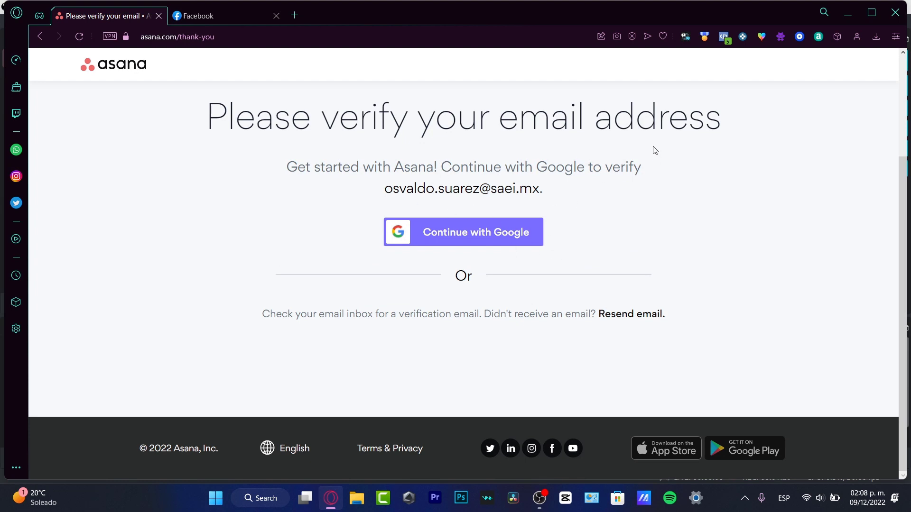
pyautogui.click(496, 234)
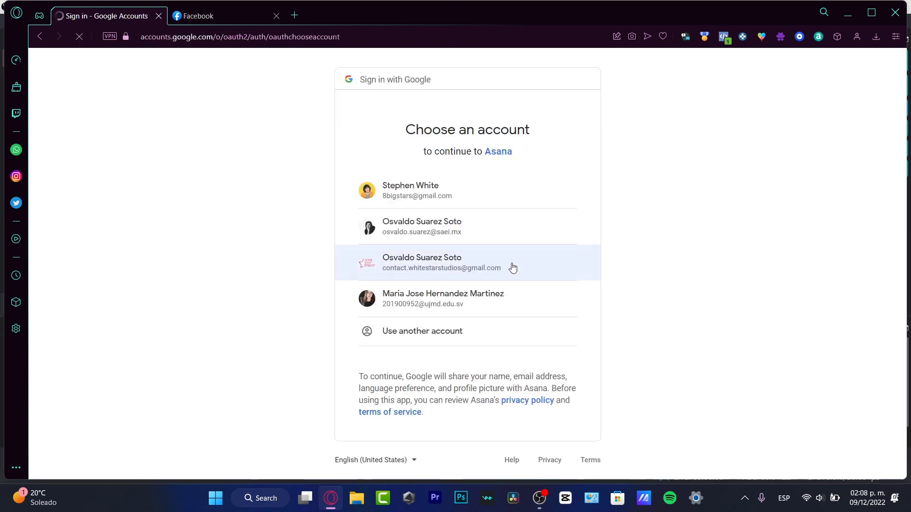
pyautogui.click(464, 217)
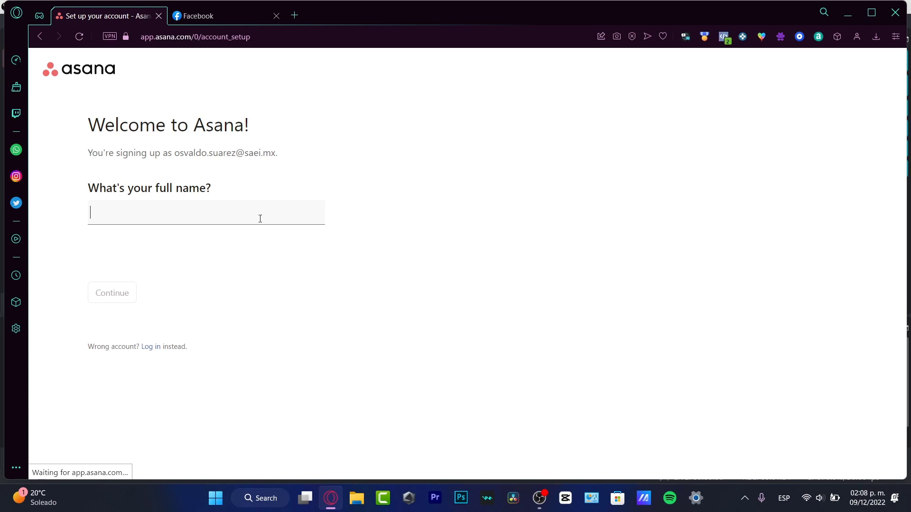
# Enter your full name, pick Project manager as your role, and note teammates already use Asana.
pyautogui.write('Stebe ')
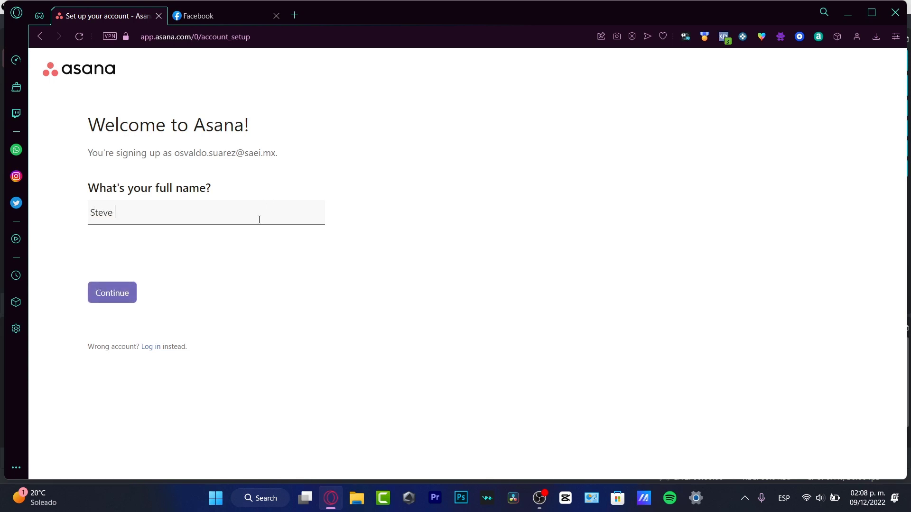
pyautogui.write('Jobs')
pyautogui.press('Return')
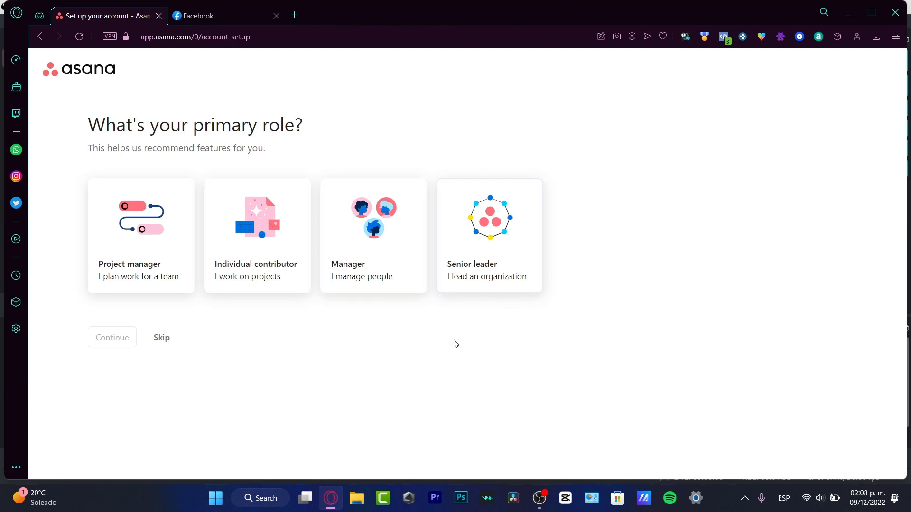
pyautogui.click(152, 289)
pyautogui.click(134, 347)
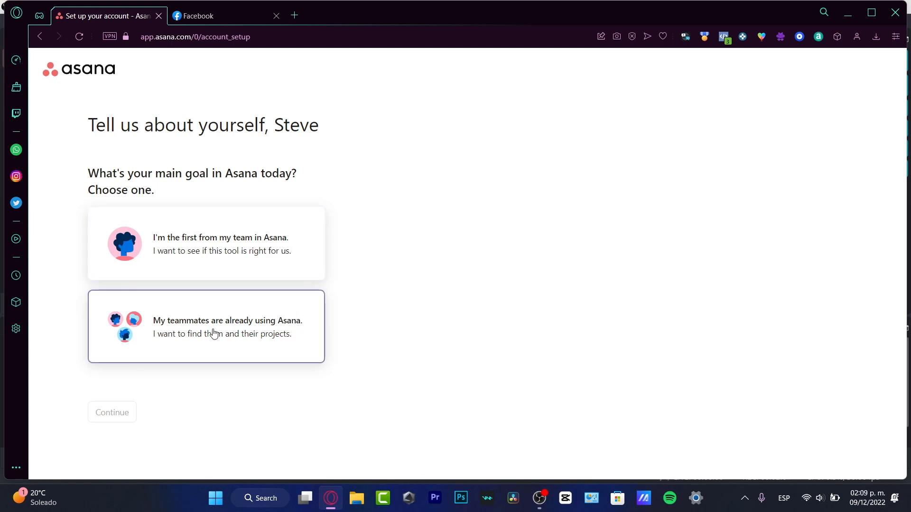
pyautogui.click(200, 337)
pyautogui.click(102, 416)
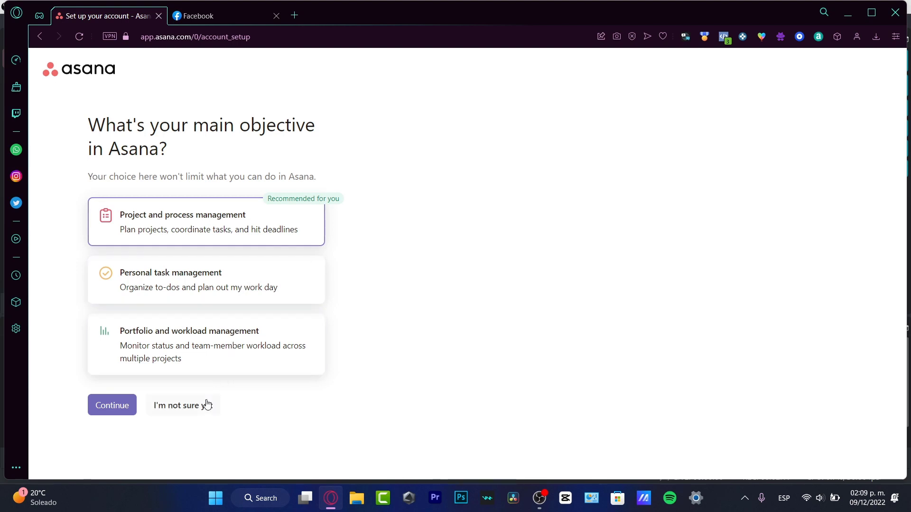
# Skip the main-objective question and name the first project 'Youtube Project'.
pyautogui.click(182, 413)
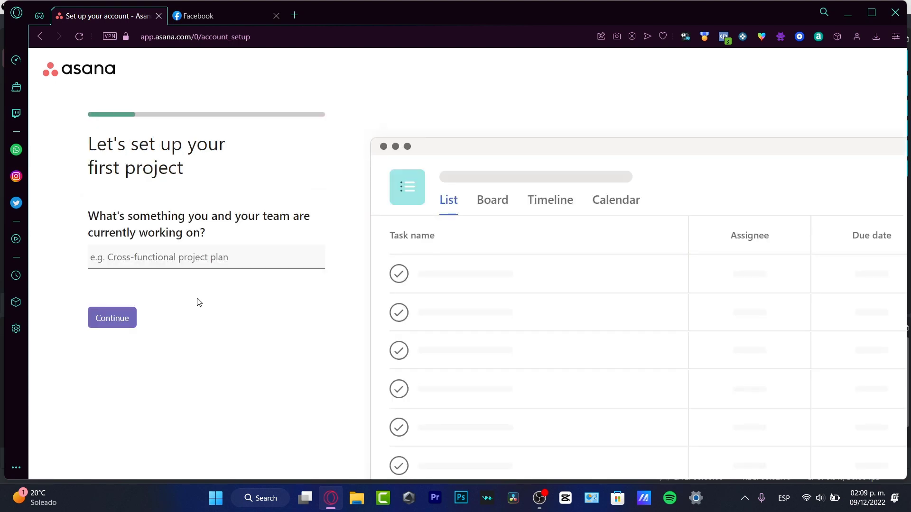
pyautogui.moveTo(170, 146); pyautogui.dragTo(209, 177)
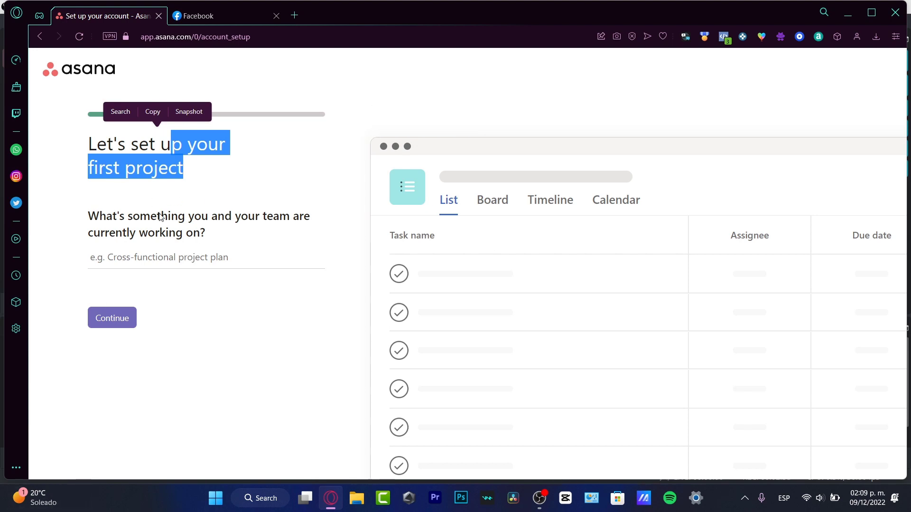
pyautogui.click(203, 263)
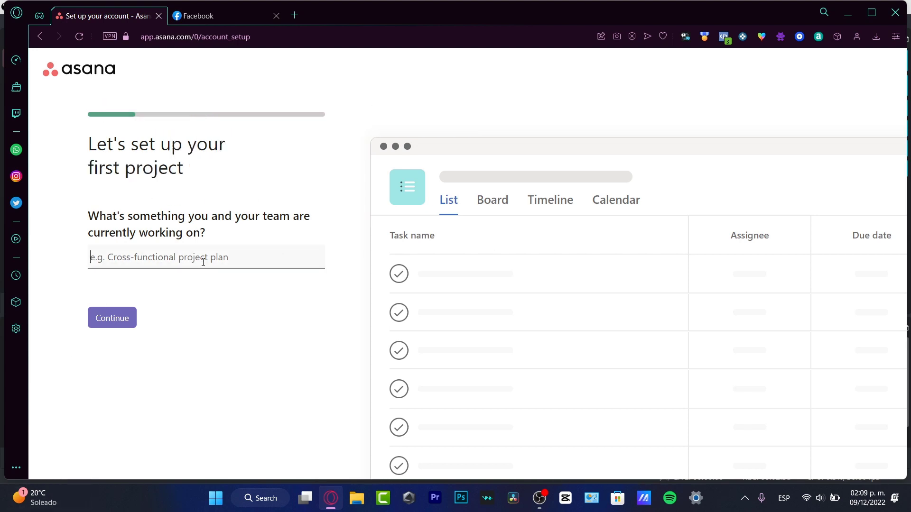
pyautogui.write('Youtu')
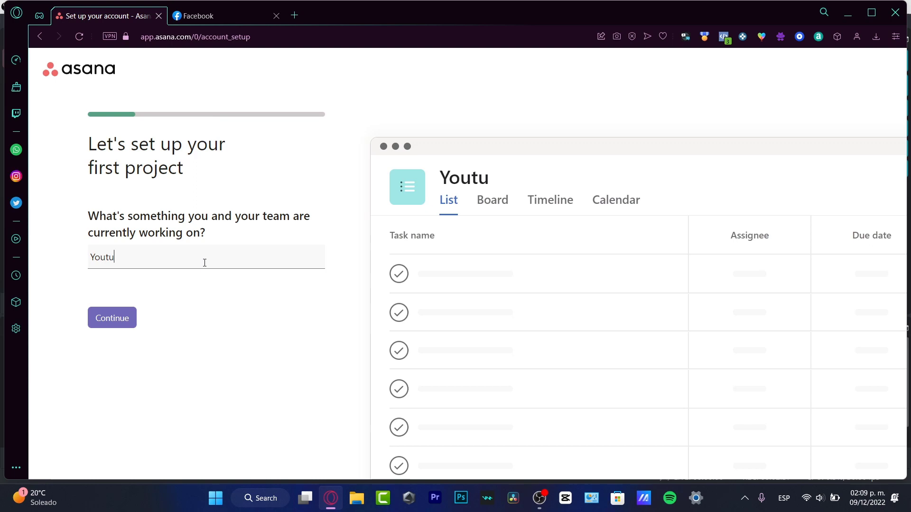
pyautogui.write('be Project')
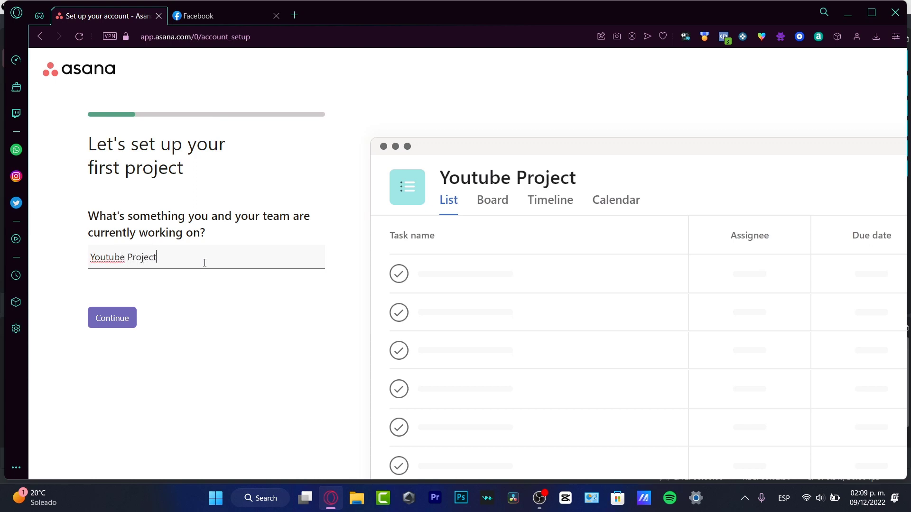
pyautogui.click(119, 323)
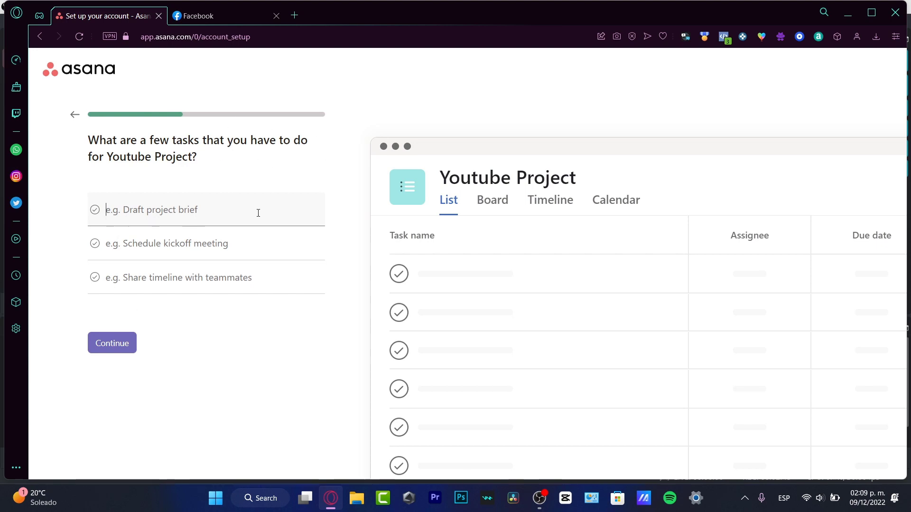
# Add tasks 'Live Stream for December', 'Schedule Post for Instagram' and 'Create a giveaway on Facebook'.
pyautogui.write('Live Streamin')
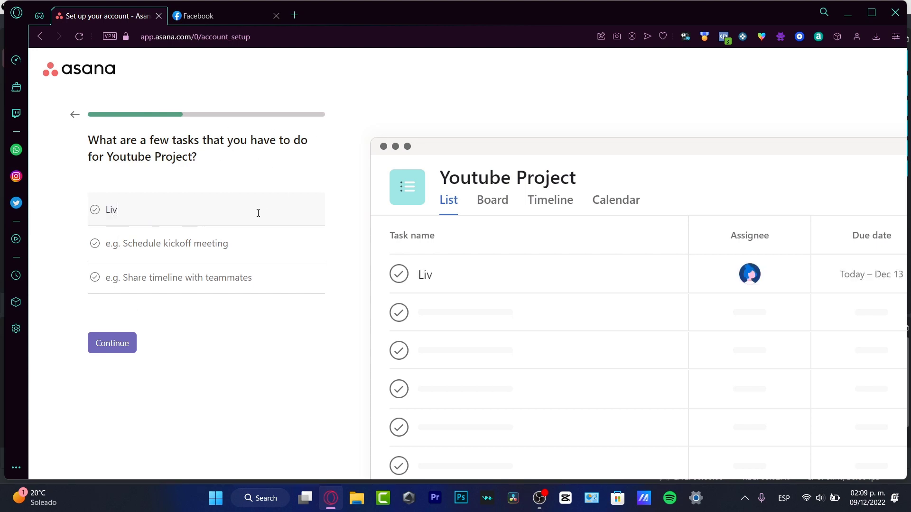
pyautogui.press('BackSpace')
pyautogui.press('BackSpace')
pyautogui.press('BackSpace')
pyautogui.press('BackSpace')
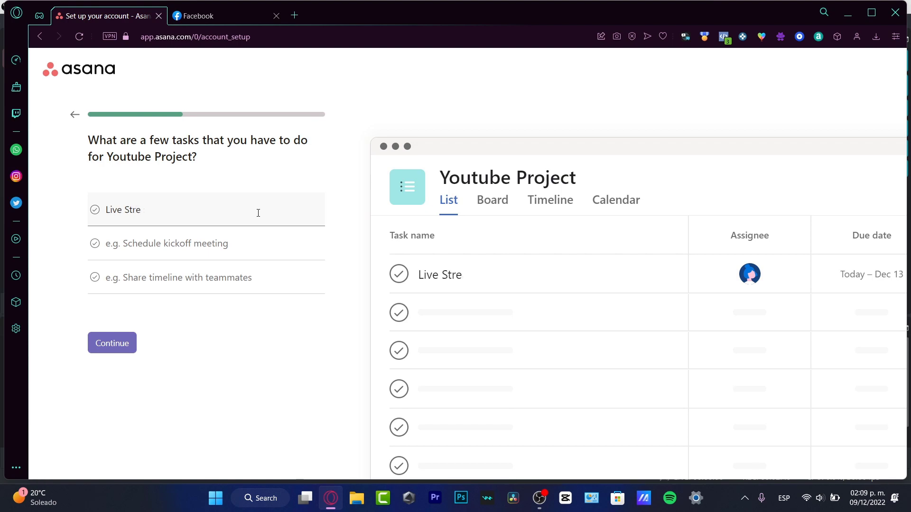
pyautogui.write('am for December')
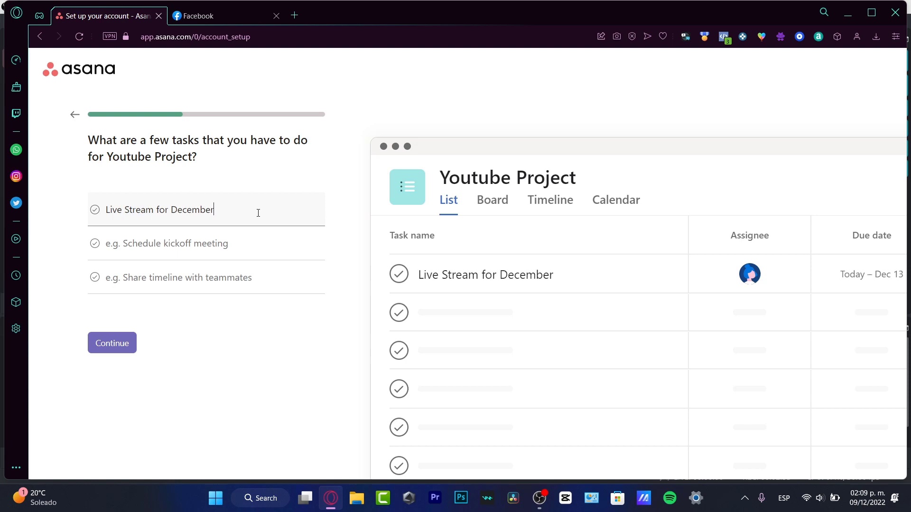
pyautogui.click(280, 244)
pyautogui.write('Sch')
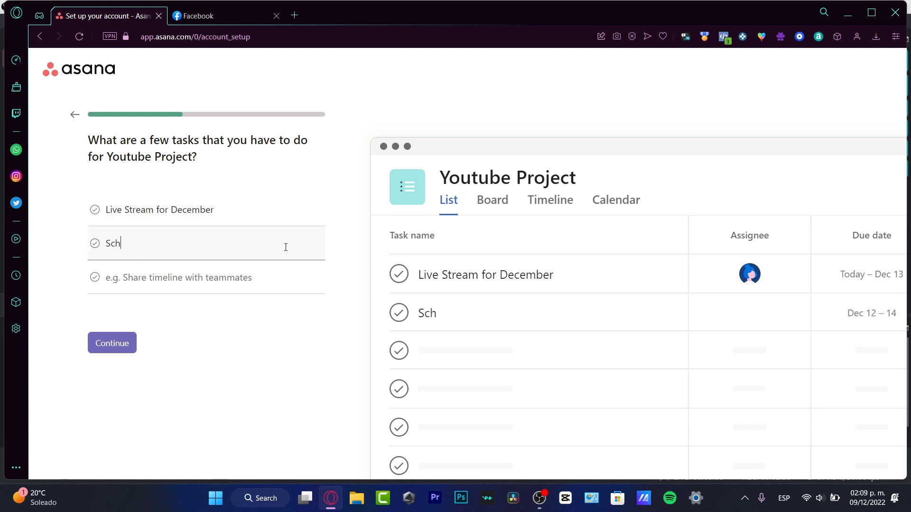
pyautogui.write('edule Post')
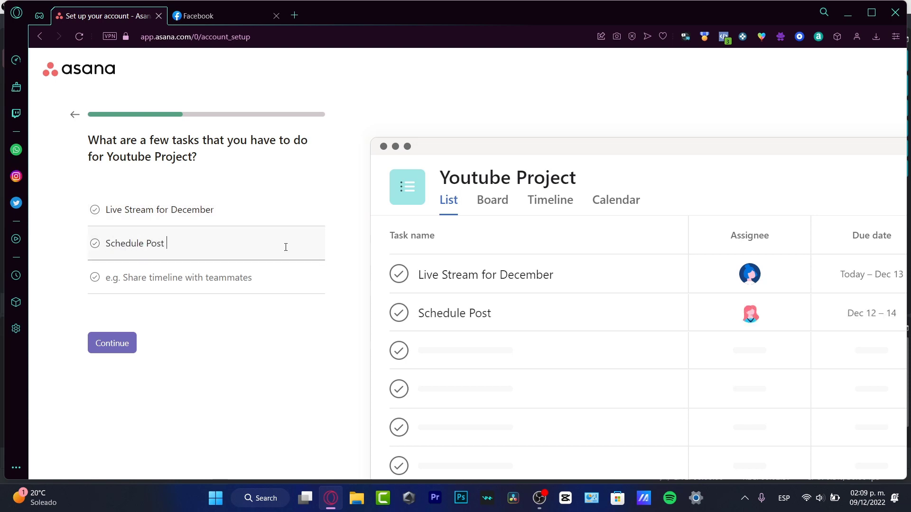
pyautogui.write(' for ')
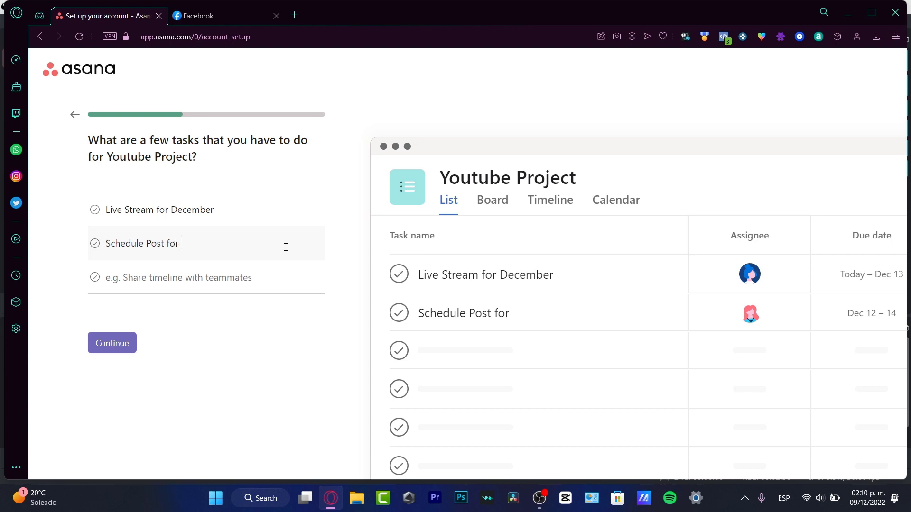
pyautogui.write('Instagram')
pyautogui.press('Tab')
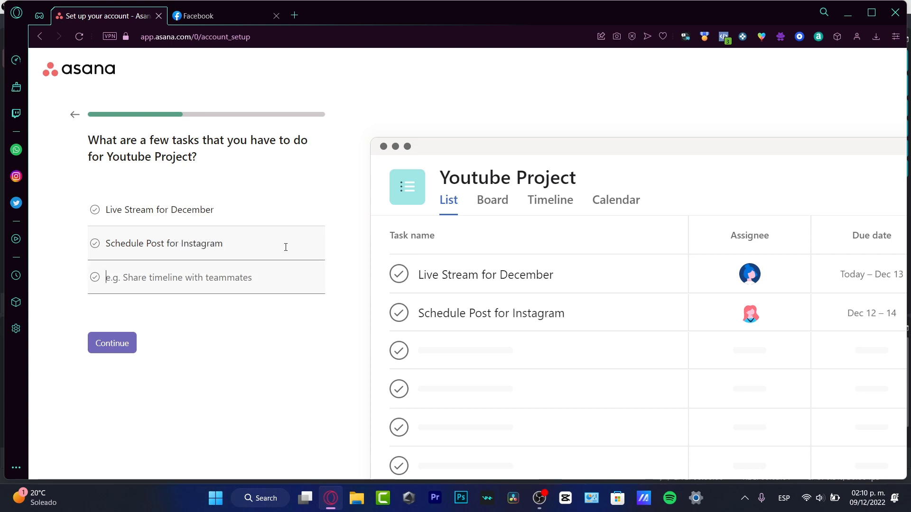
pyautogui.write('Create')
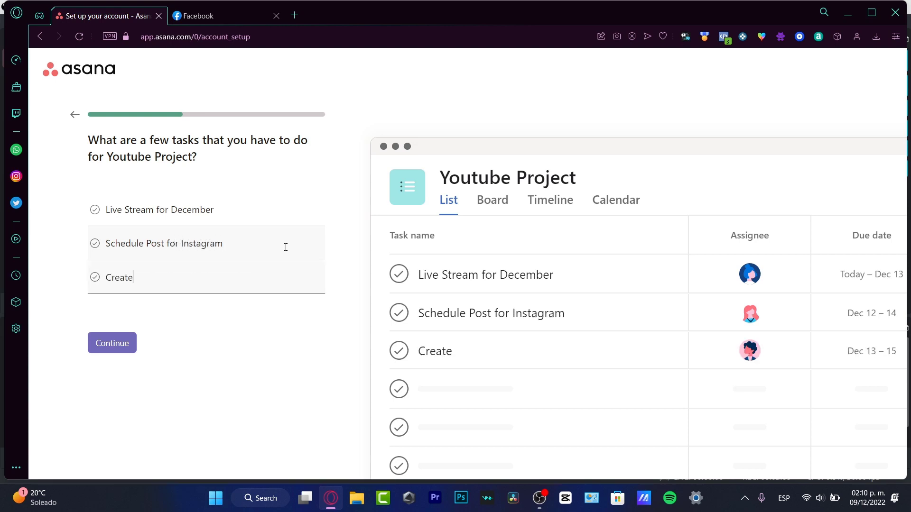
pyautogui.write(' a give')
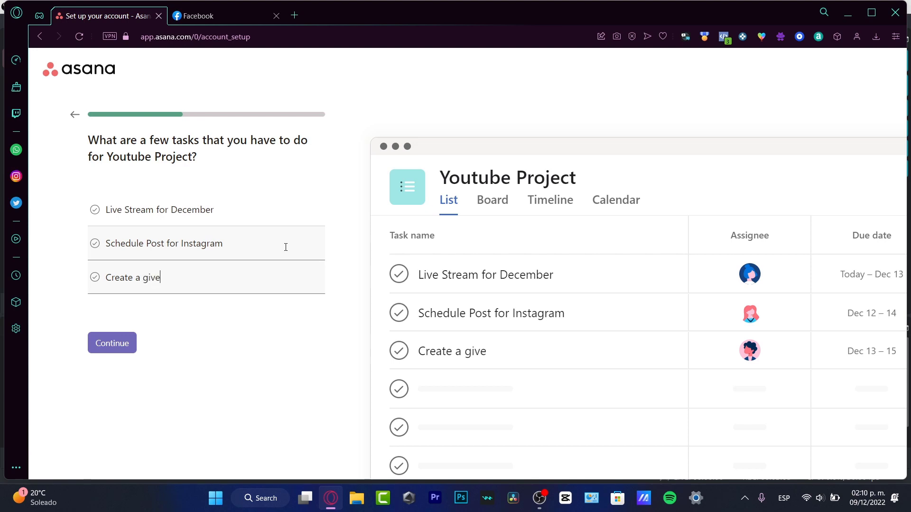
pyautogui.write('away on Facebook')
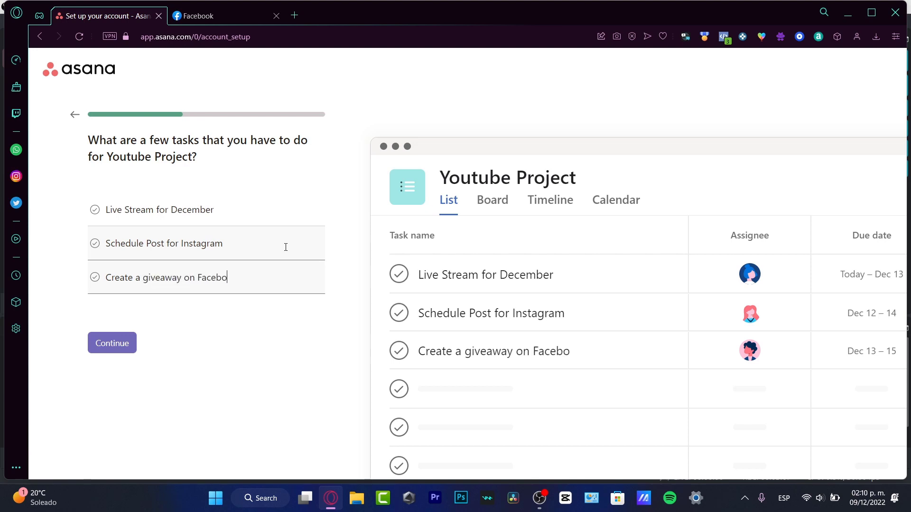
# Rename the first section from To do to Idea, keeping Doing and Done as they are.
pyautogui.click(117, 342)
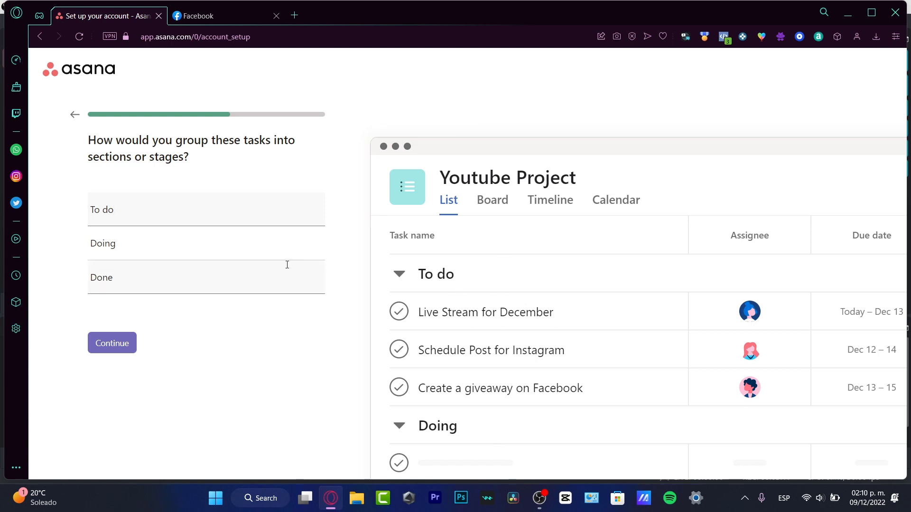
pyautogui.click(227, 253)
pyautogui.click(234, 278)
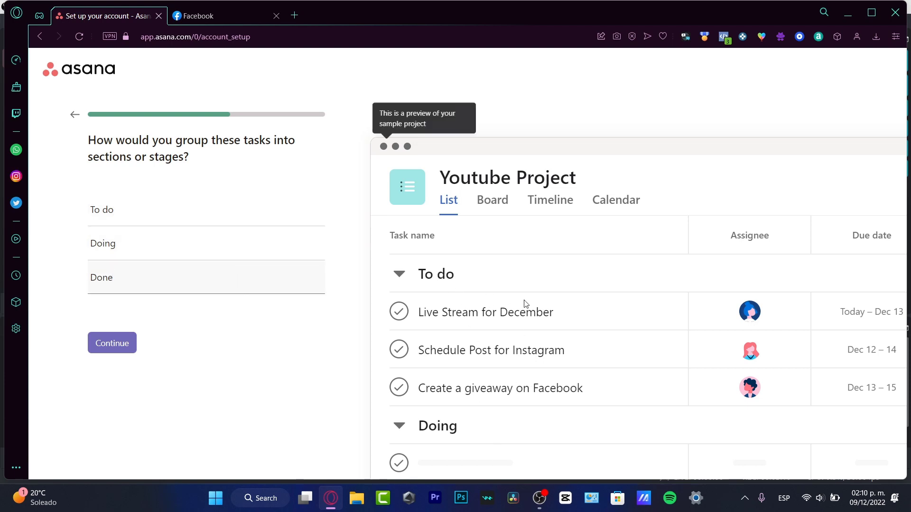
pyautogui.doubleClick(150, 210)
pyautogui.tripleClick(150, 210)
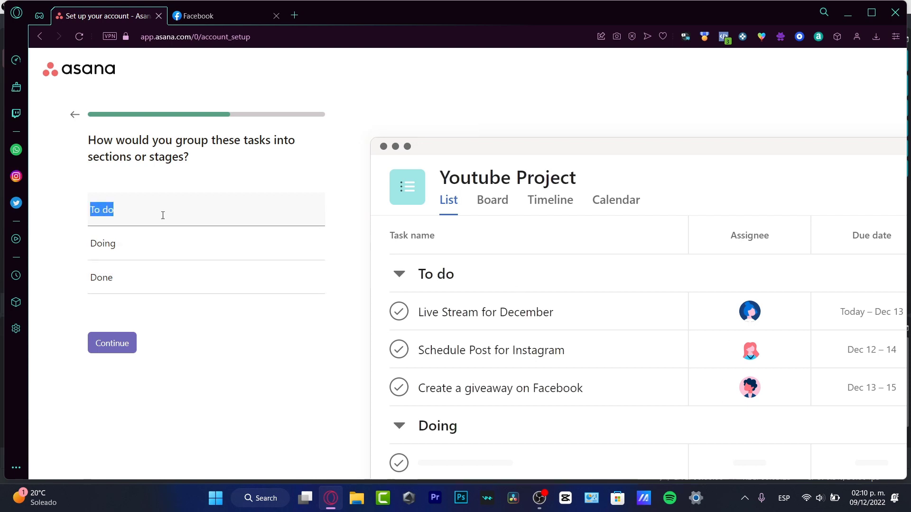
pyautogui.write('Ideas')
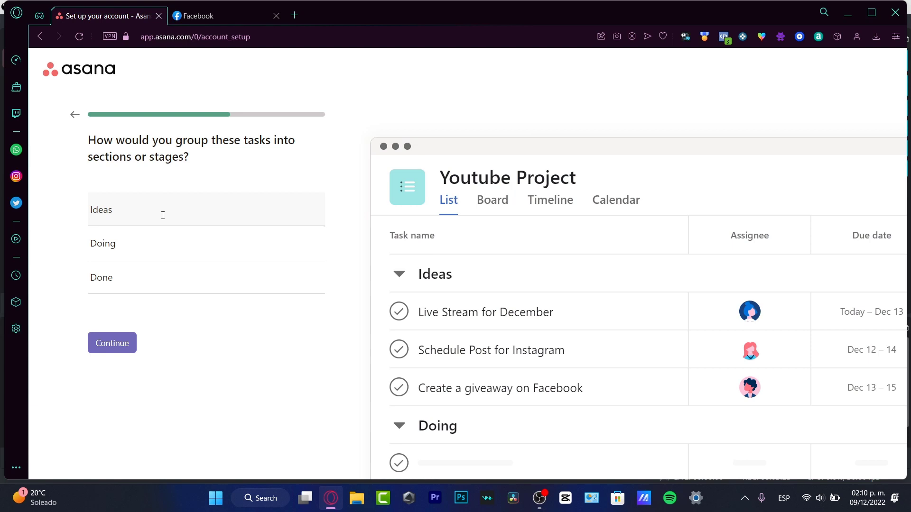
pyautogui.press('BackSpace')
pyautogui.tripleClick(145, 255)
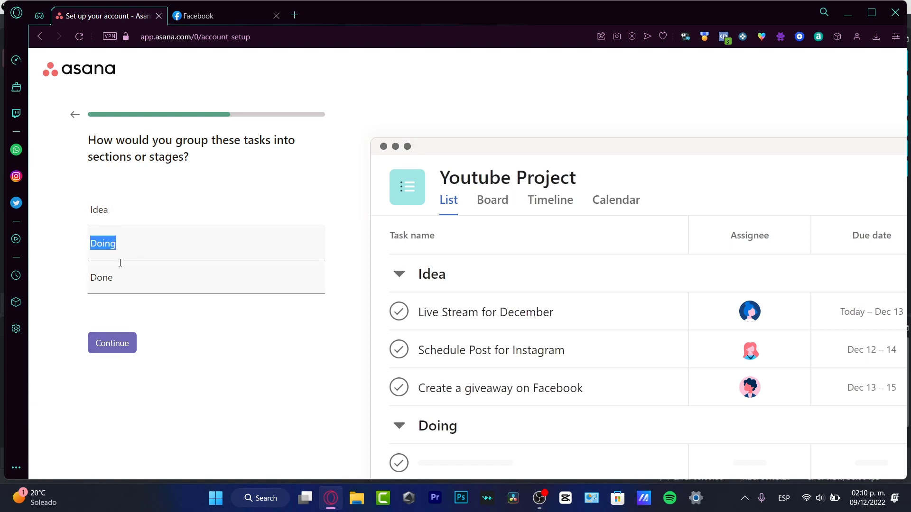
pyautogui.click(127, 342)
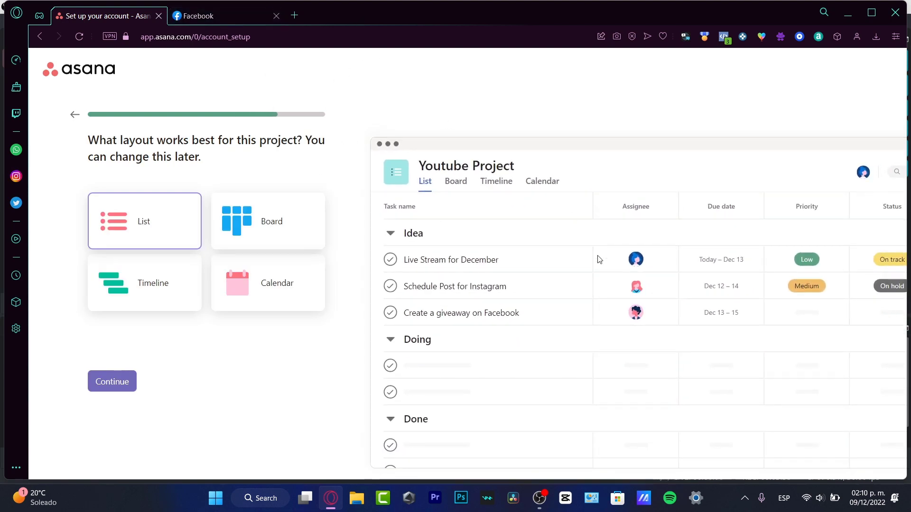
# Preview the Calendar and Timeline layouts, then choose Board as the Youtube Project layout.
pyautogui.click(316, 283)
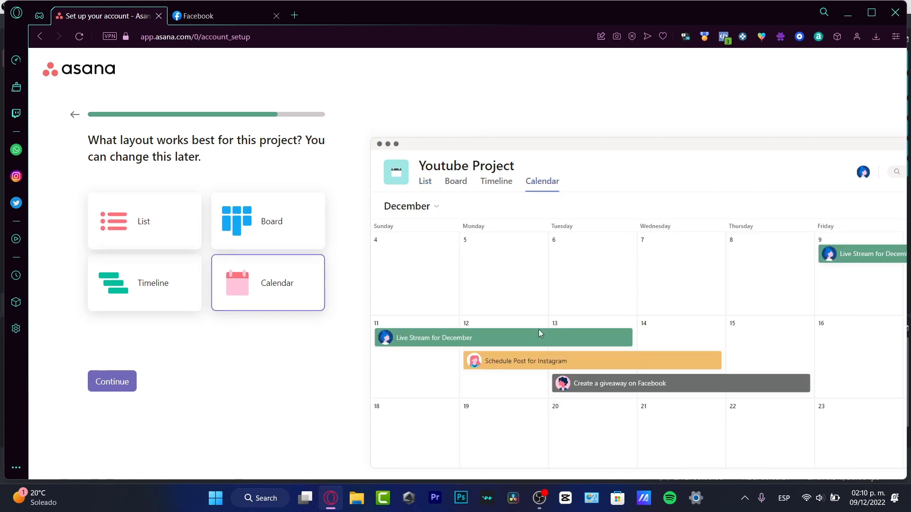
pyautogui.click(160, 297)
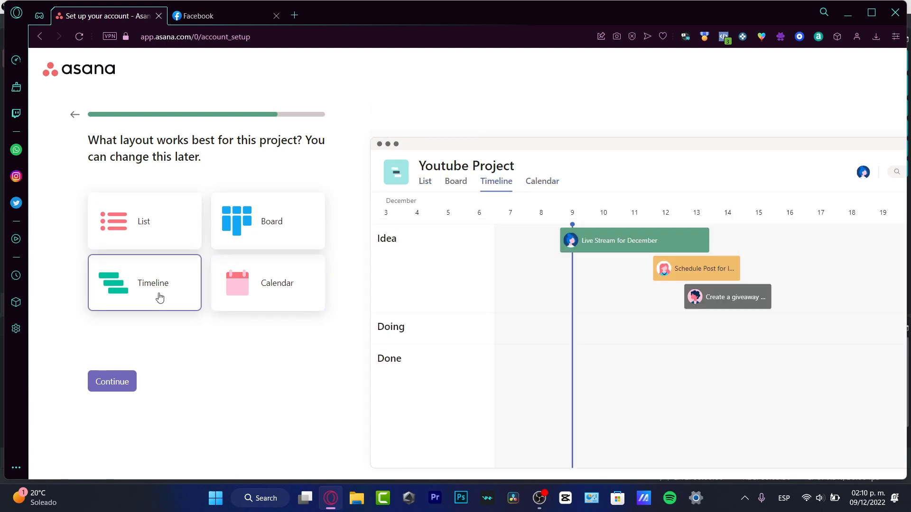
pyautogui.click(272, 216)
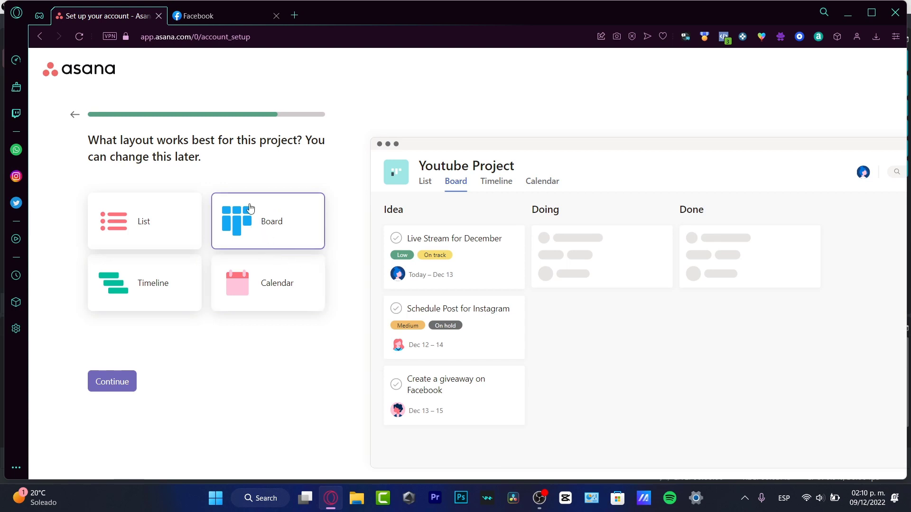
pyautogui.moveTo(482, 269); pyautogui.dragTo(575, 299)
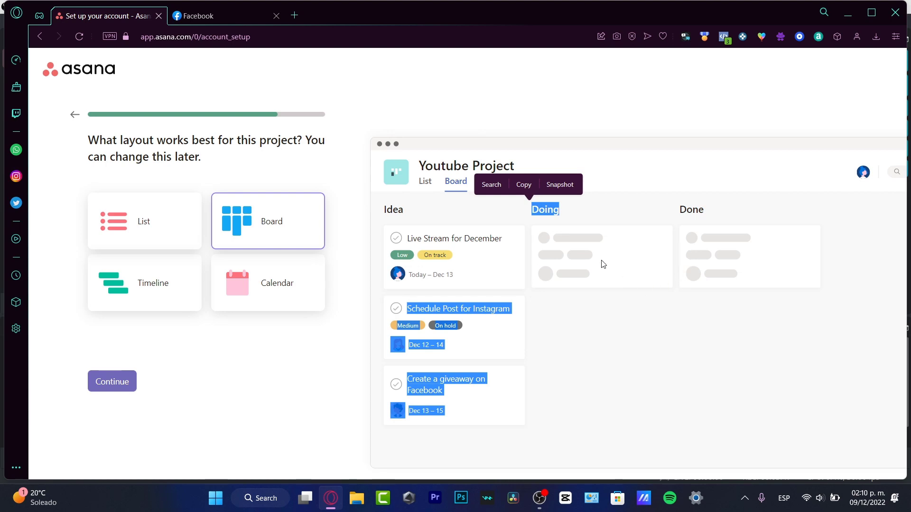
pyautogui.click(737, 349)
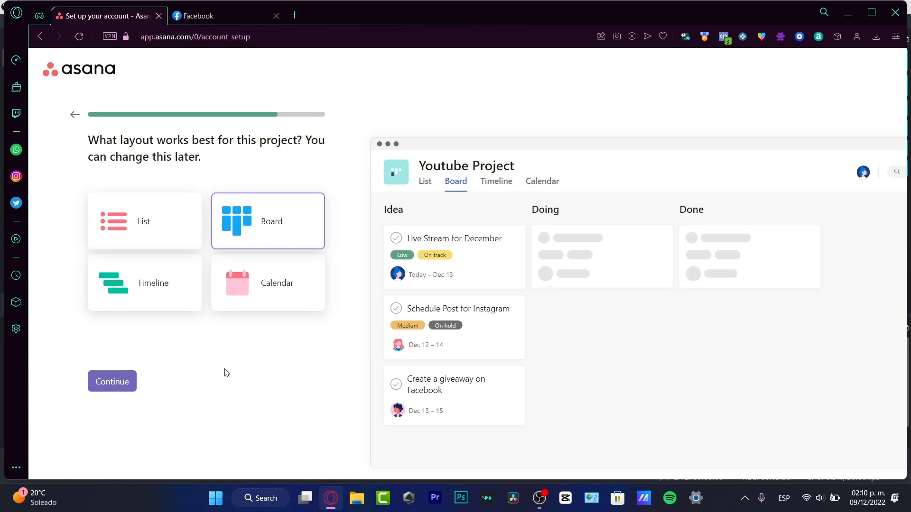
pyautogui.click(112, 382)
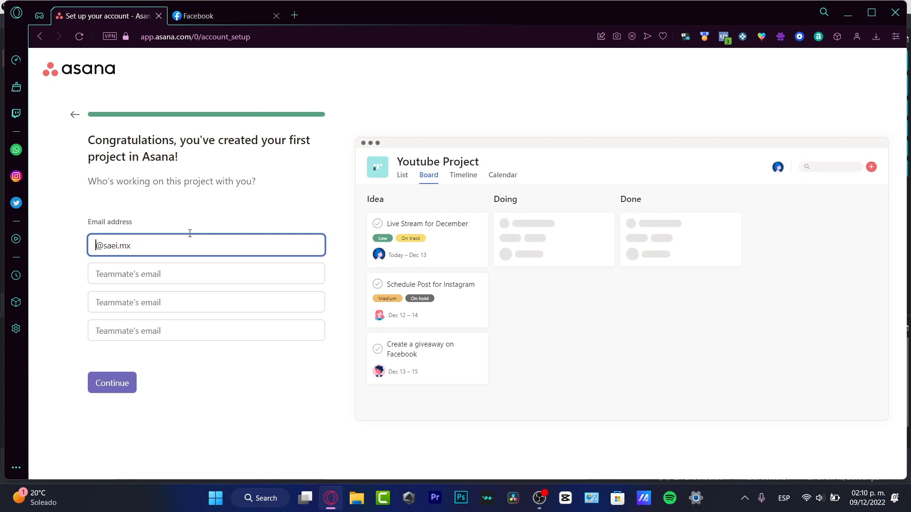
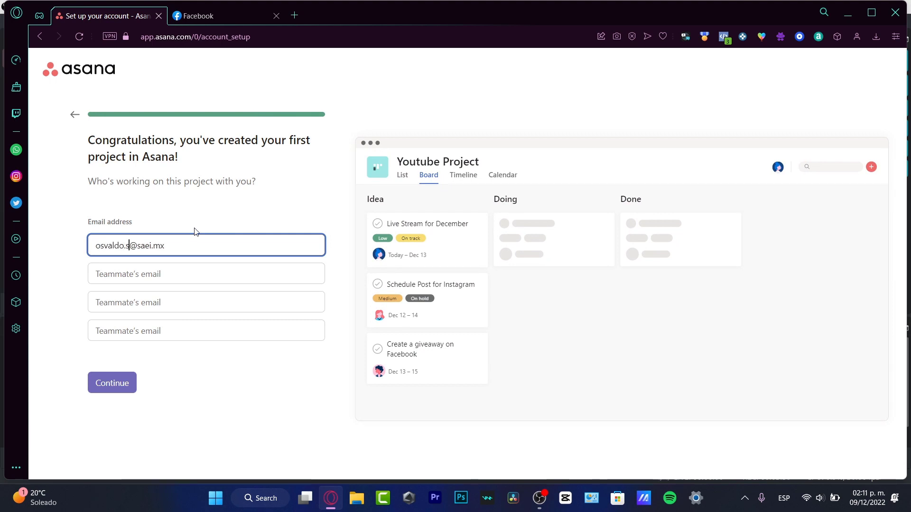
# Invite one teammate by entering their e-mail address, leaving the other fields empty.
pyautogui.click(156, 274)
pyautogui.click(175, 302)
pyautogui.click(188, 328)
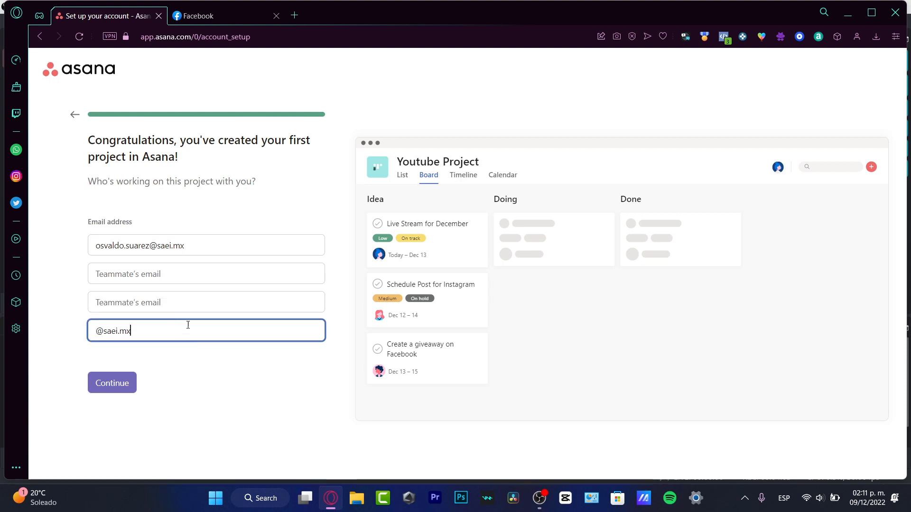
pyautogui.click(246, 392)
pyautogui.click(118, 383)
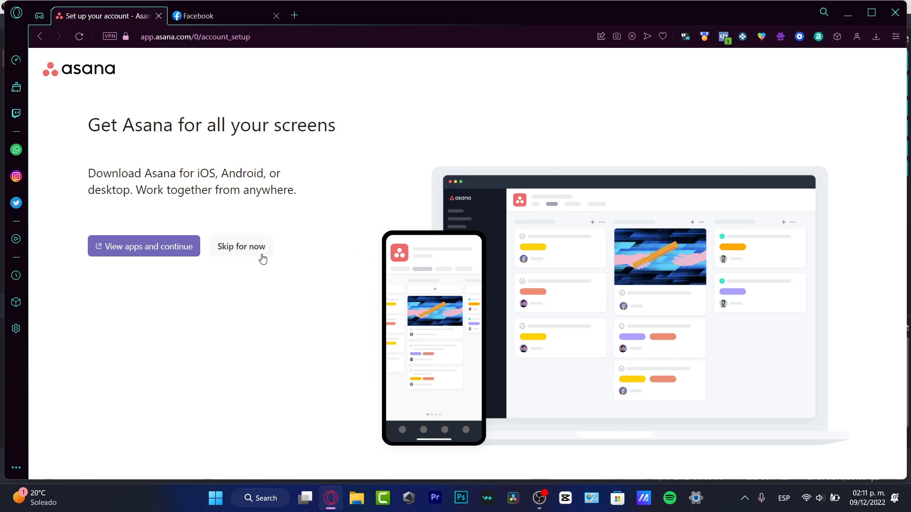
# Skip the app downloads to finish setup and reach the Youtube Project board.
pyautogui.click(261, 257)
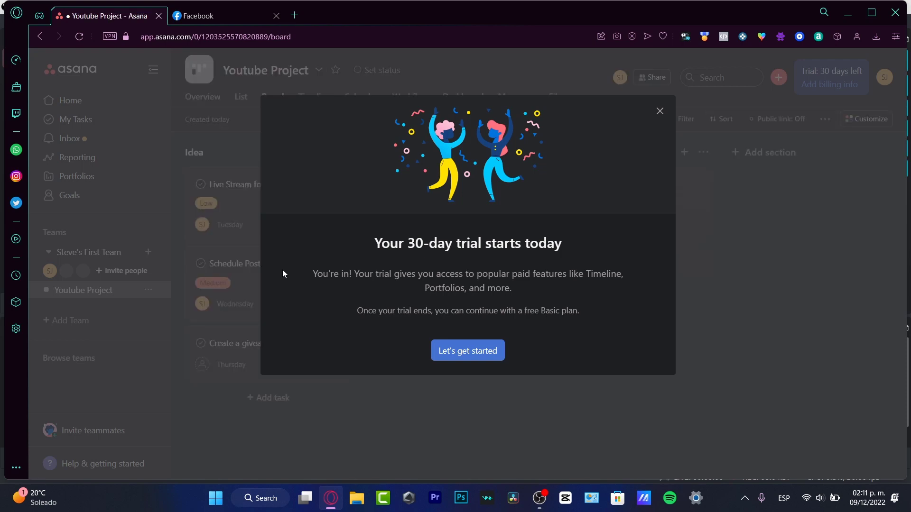
# Dismiss the 30-day trial welcome and go to the company Goals page.
pyautogui.click(447, 353)
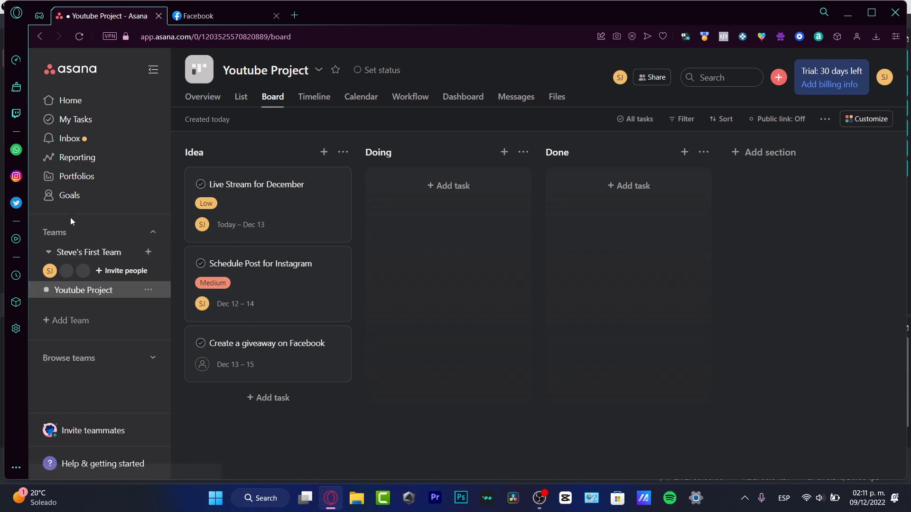
pyautogui.click(78, 203)
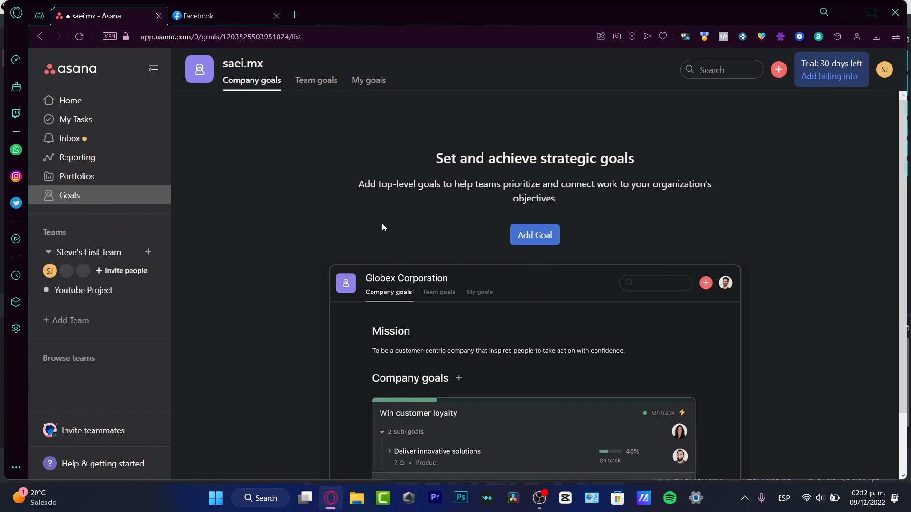
# Start a new company goal named 'Reaching 10,000 Subscribers into Youtube'.
pyautogui.click(530, 234)
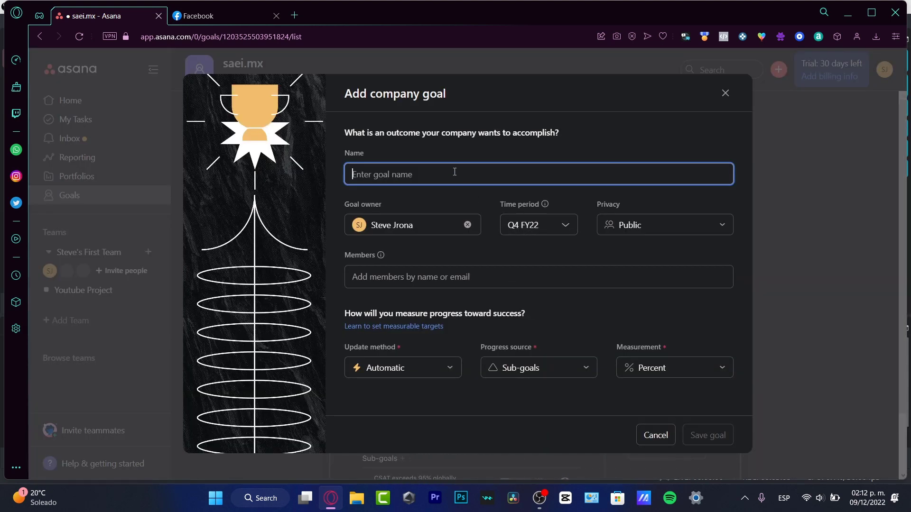
pyautogui.write('Reaching 10,000')
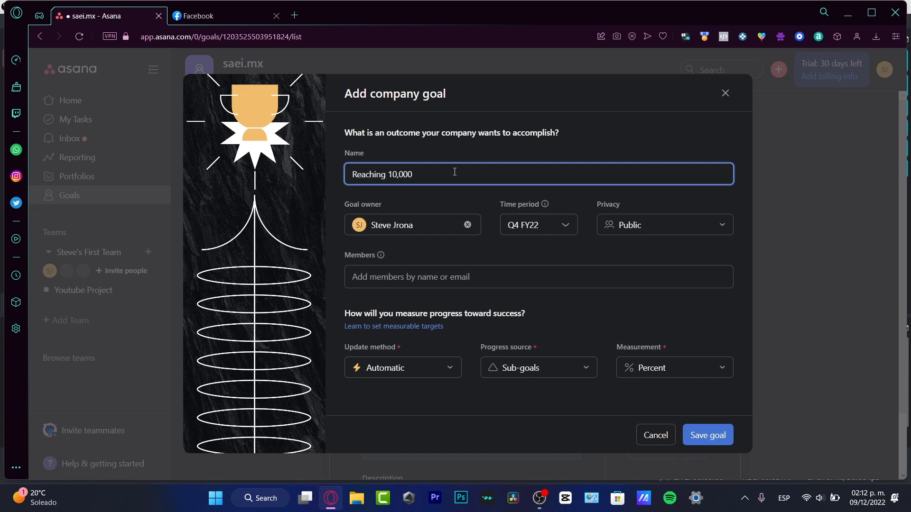
pyautogui.write('Follow')
pyautogui.press('BackSpace')
pyautogui.press('BackSpace')
pyautogui.press('BackSpace')
pyautogui.press('BackSpace')
pyautogui.press('BackSpace')
pyautogui.press('BackSpace')
pyautogui.write('Subscribers into Youtube')
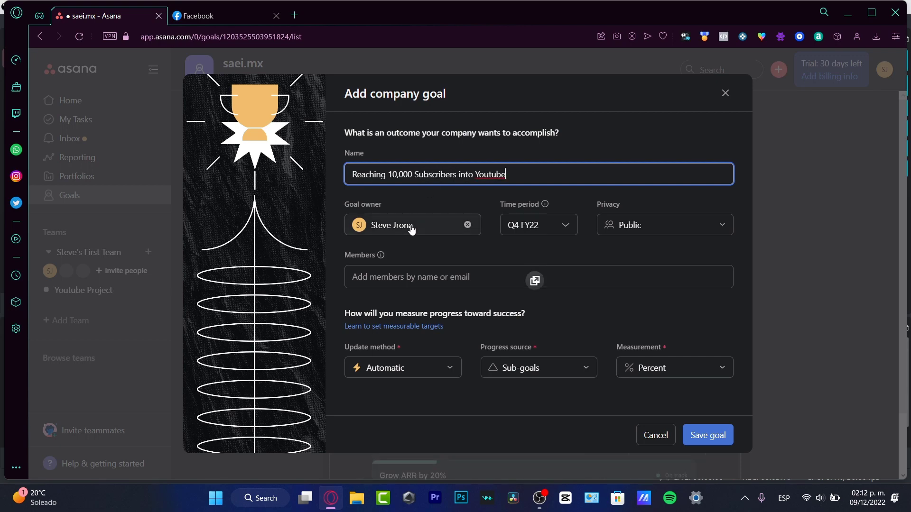
# Keep the current goal owner and the Q4 FY22 period, and set privacy to Private.
pyautogui.click(413, 227)
pyautogui.click(435, 244)
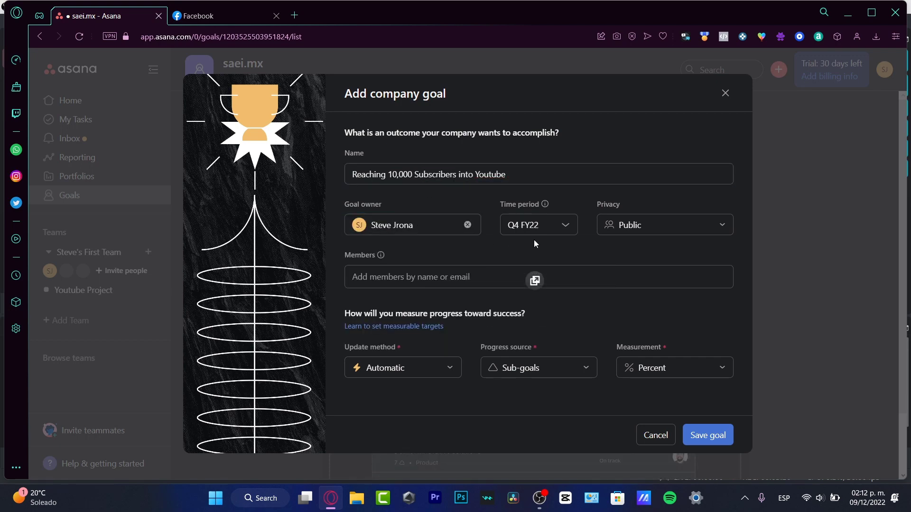
pyautogui.click(541, 226)
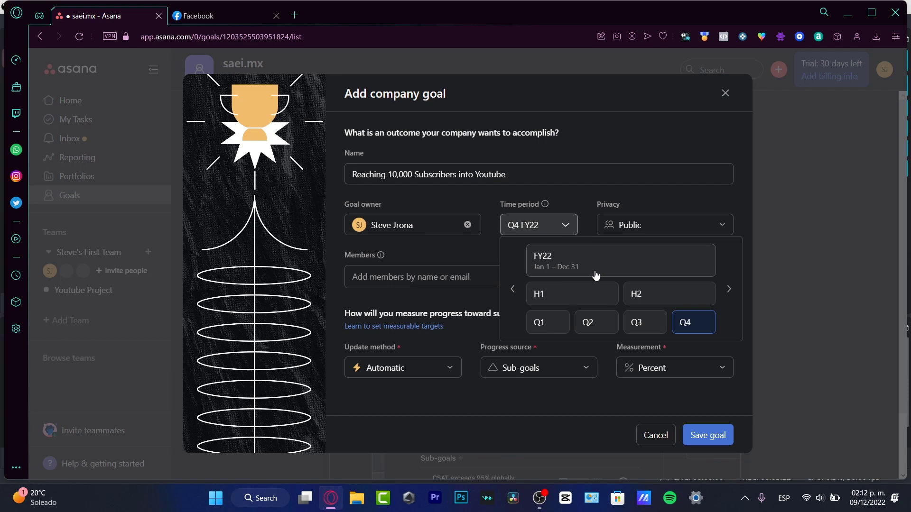
pyautogui.click(578, 210)
pyautogui.click(651, 227)
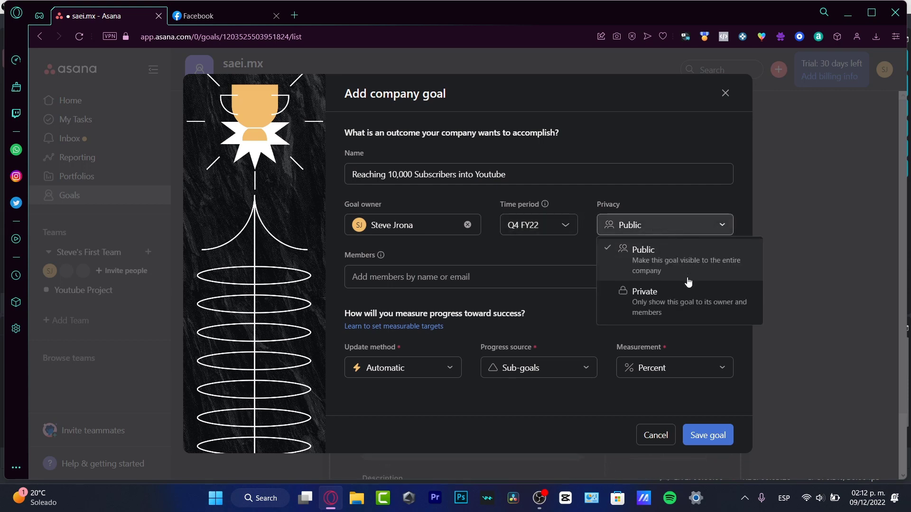
pyautogui.click(621, 294)
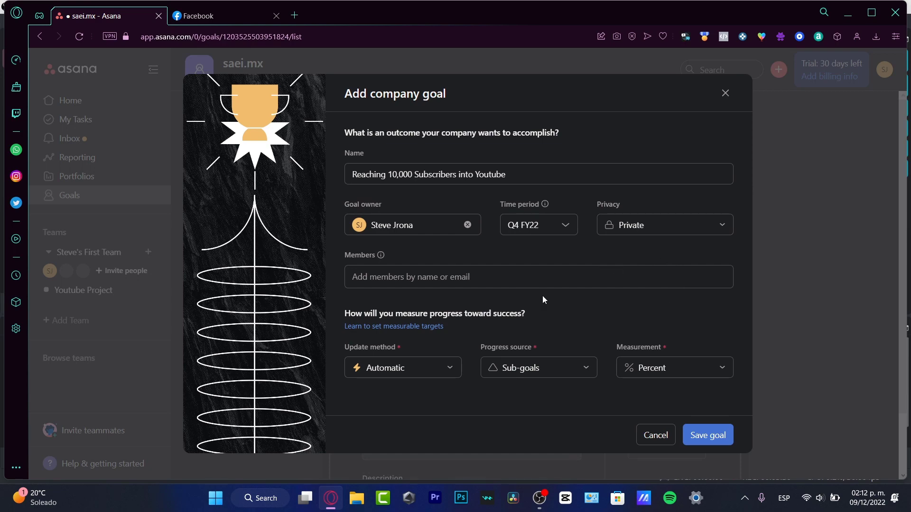
# Track the goal manually as a Number, current 8,999 of target 10,000, and save it.
pyautogui.click(439, 366)
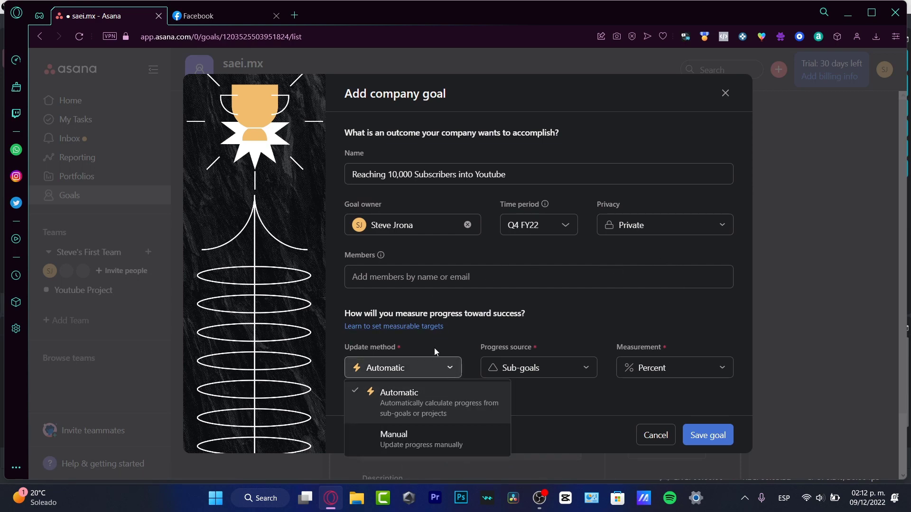
pyautogui.click(454, 445)
pyautogui.click(477, 368)
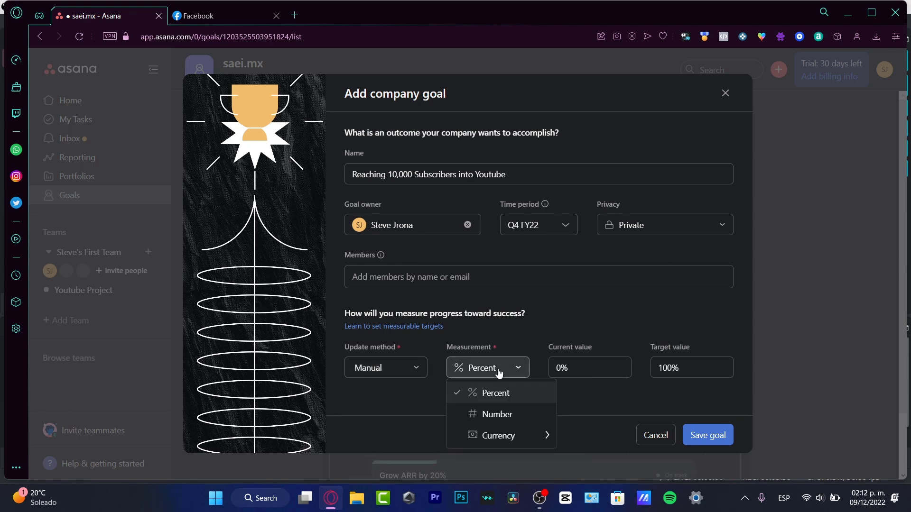
pyautogui.click(526, 415)
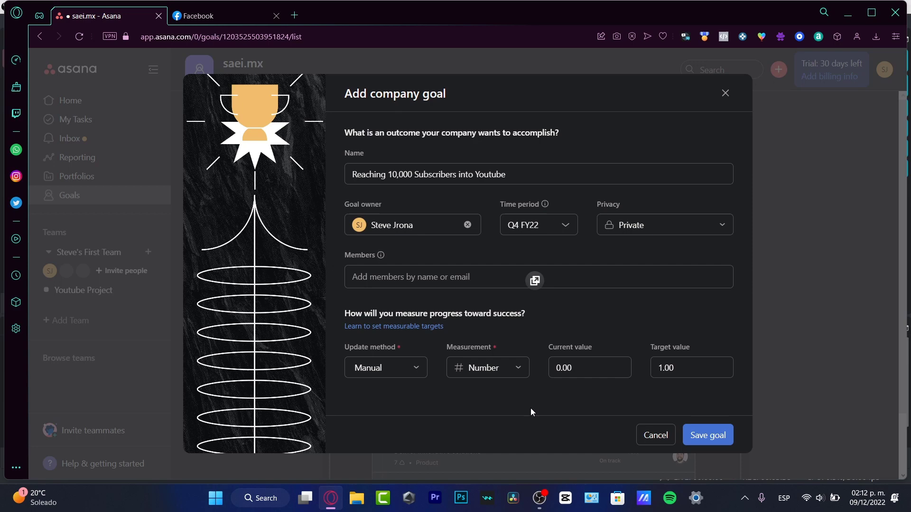
pyautogui.click(586, 372)
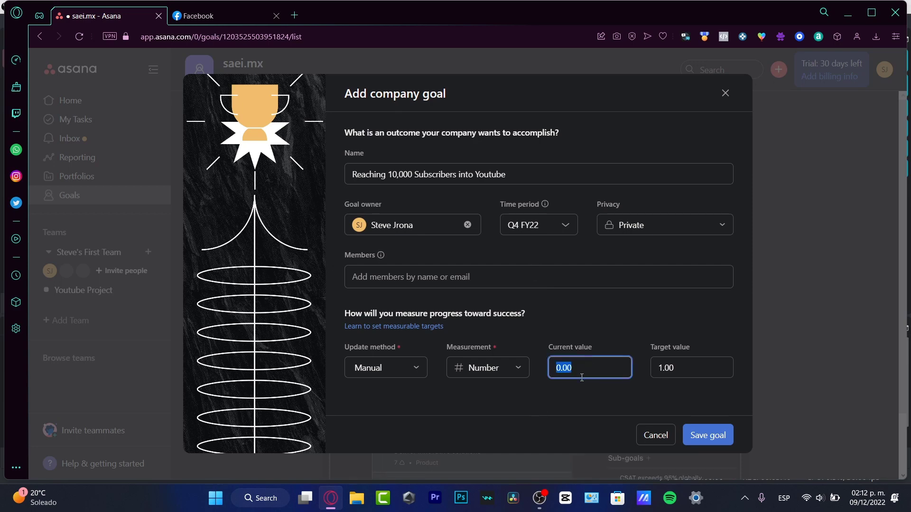
pyautogui.write('8,9')
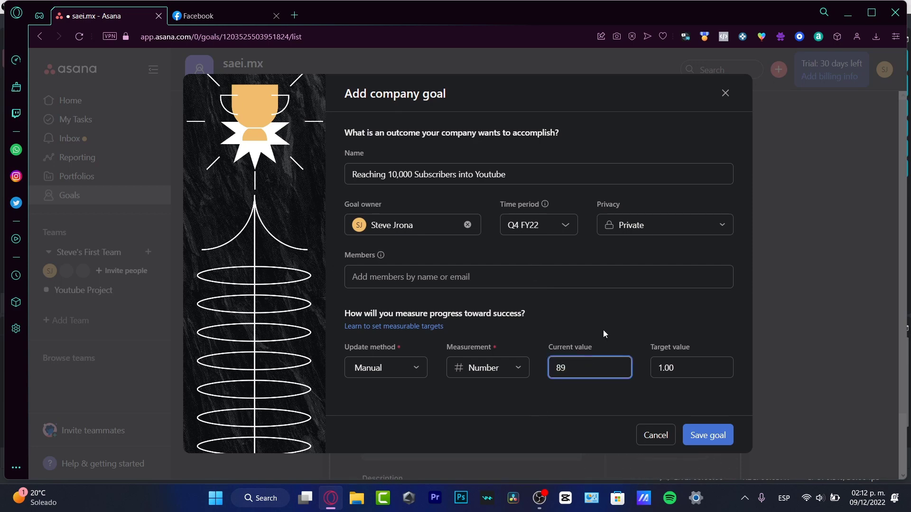
pyautogui.write('99')
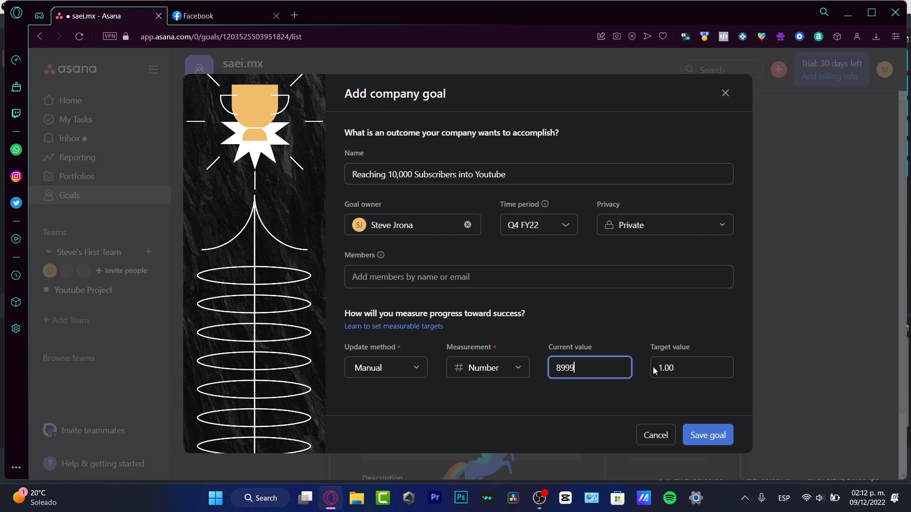
pyautogui.click(678, 369)
pyautogui.write('1')
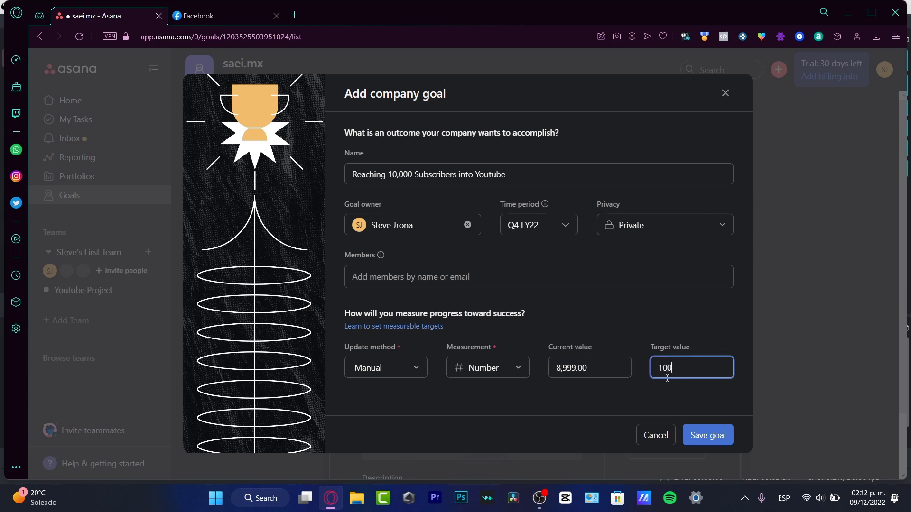
pyautogui.click(696, 446)
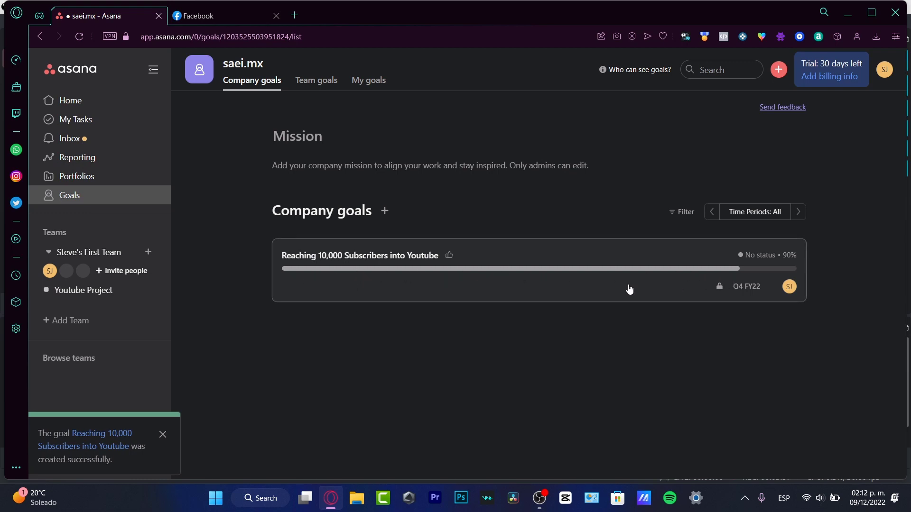
# Open the Reaching 10,000 Subscribers into Youtube card from the Company goals list.
pyautogui.click(472, 288)
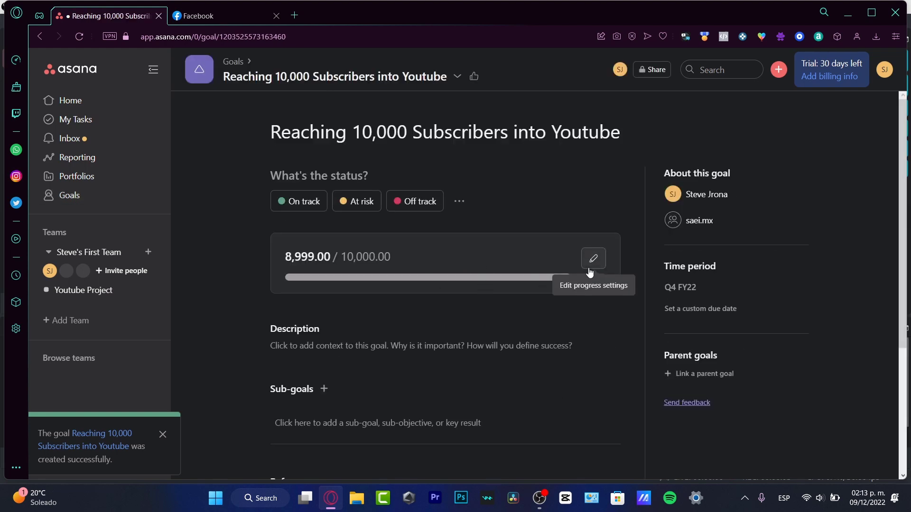
# Set progress to Automatic from Sub-goals as a Numeric total with 1 decimal place.
pyautogui.click(593, 260)
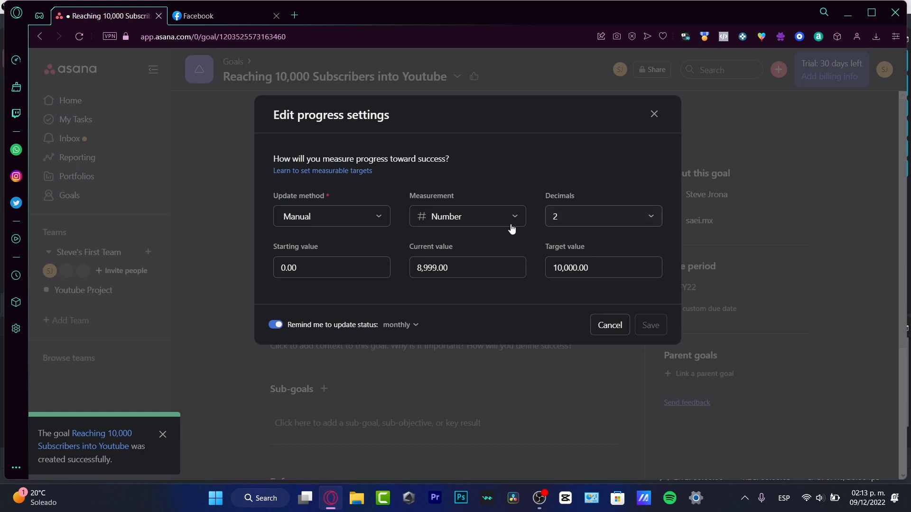
pyautogui.click(372, 223)
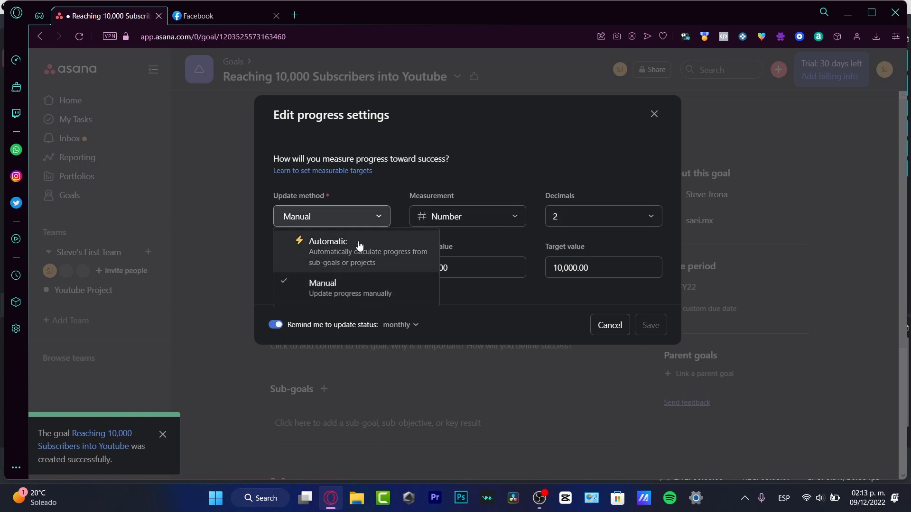
pyautogui.click(360, 244)
pyautogui.click(441, 216)
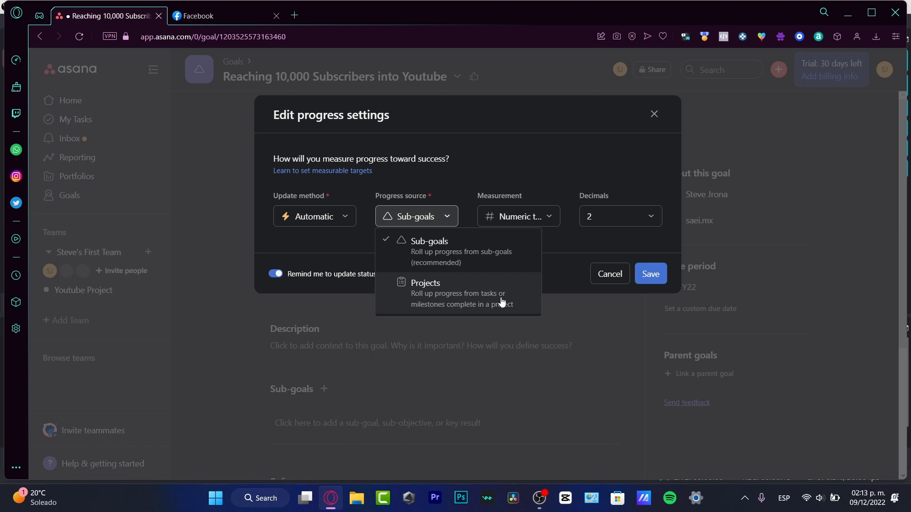
pyautogui.click(505, 198)
pyautogui.click(517, 217)
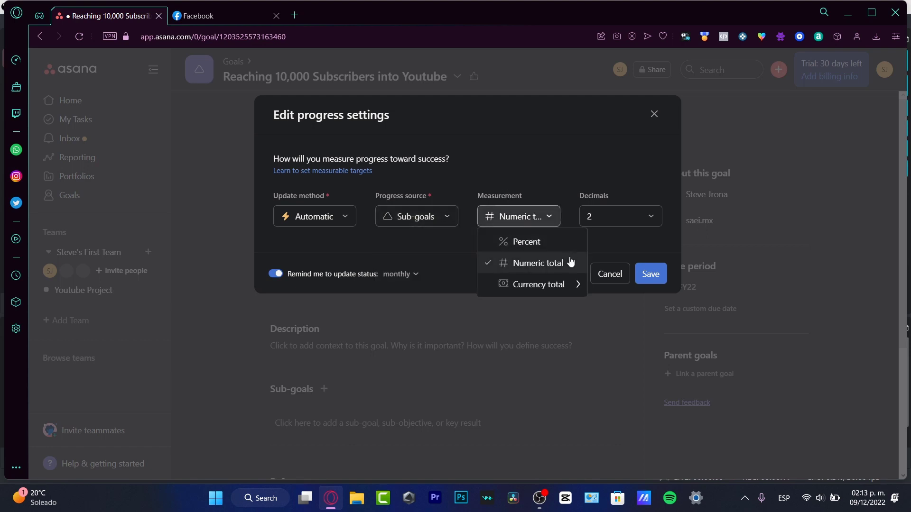
pyautogui.moveTo(577, 290)
pyautogui.click(612, 245)
pyautogui.click(657, 216)
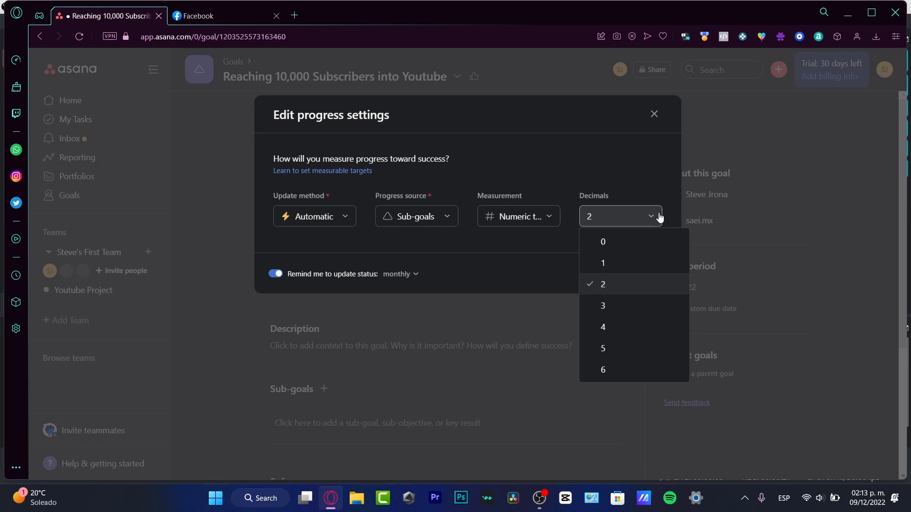
pyautogui.click(638, 265)
pyautogui.click(648, 272)
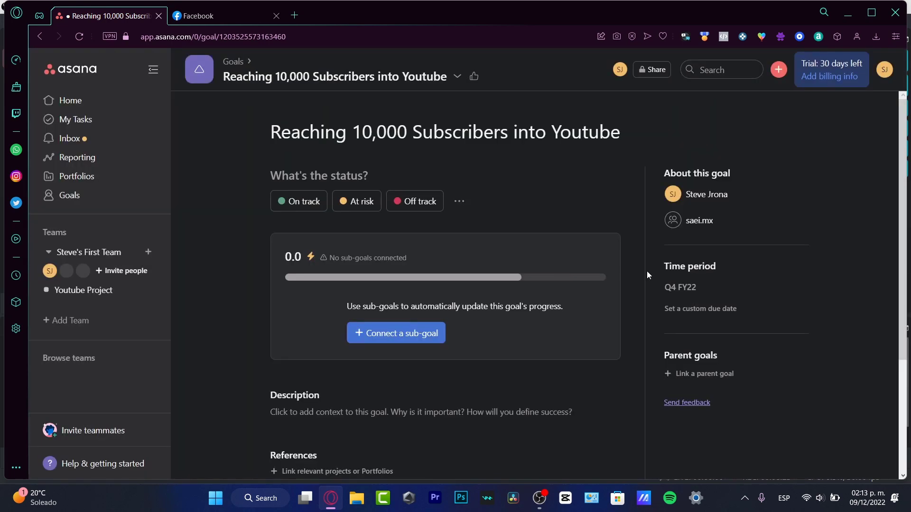
# Create the automatic sub-goal 'reached 1 subscriber' under Reaching 10,000 Subscribers into Youtube.
pyautogui.click(419, 343)
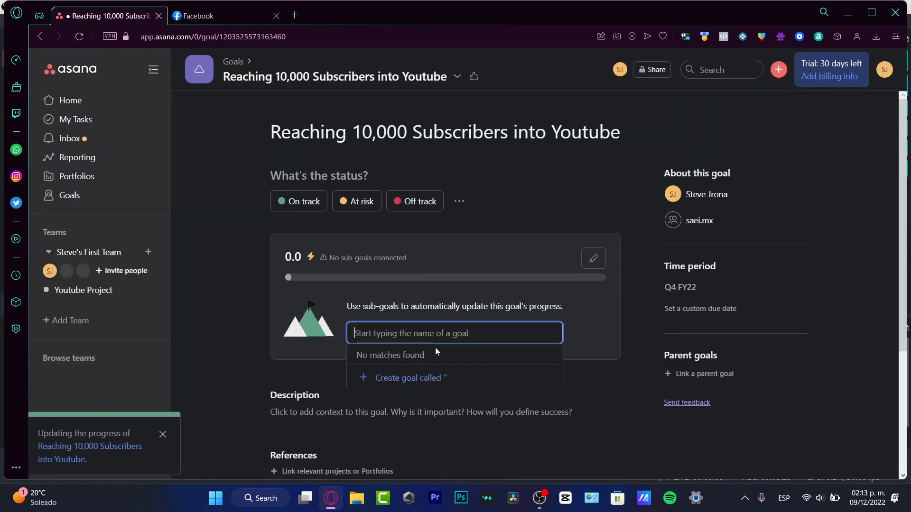
pyautogui.write('tes')
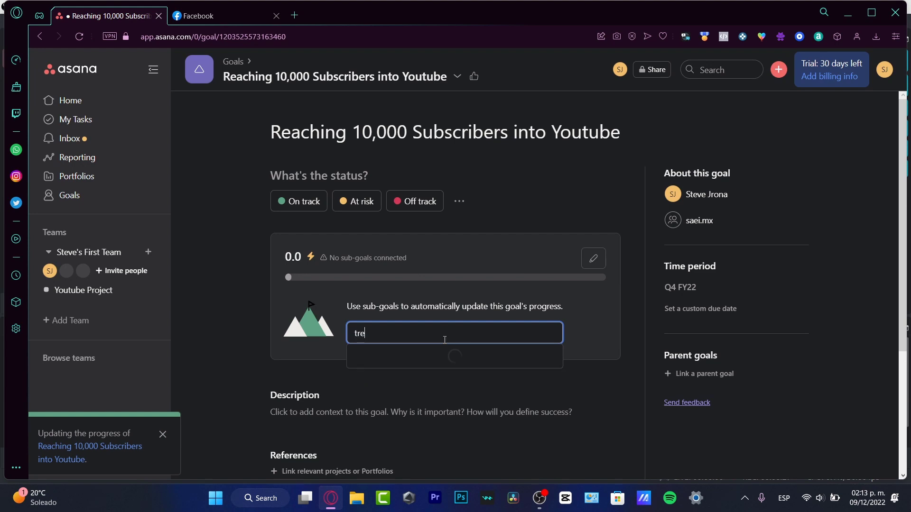
pyautogui.press('BackSpace')
pyautogui.press('BackSpace')
pyautogui.press('BackSpace')
pyautogui.write('reached 1 subscri')
pyautogui.press('Return')
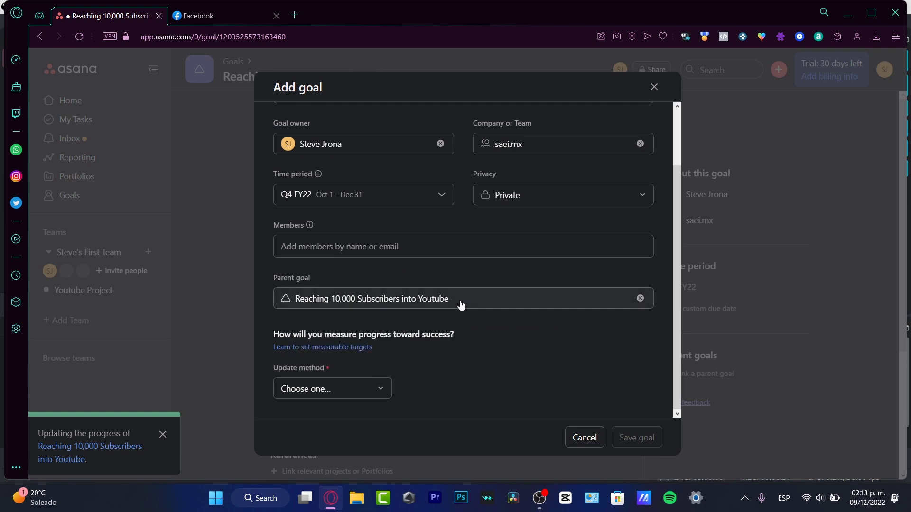
pyautogui.click(459, 303)
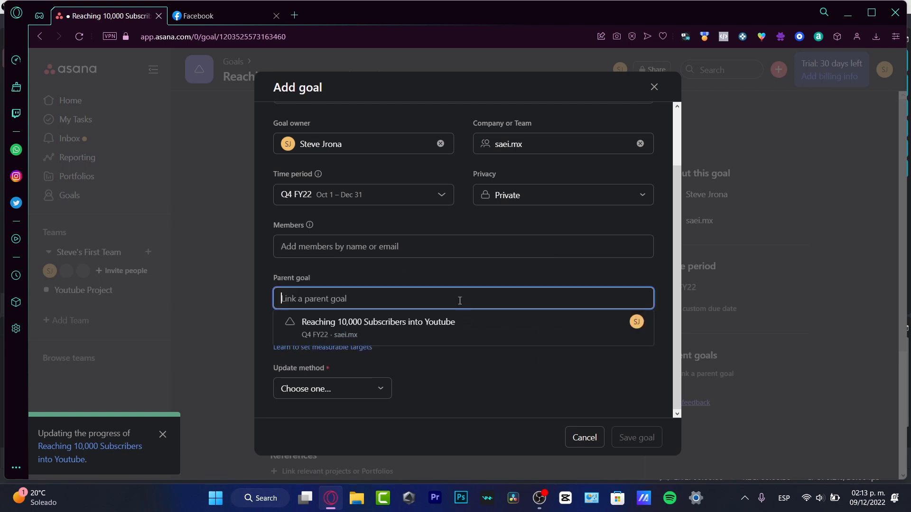
pyautogui.click(359, 333)
pyautogui.click(369, 397)
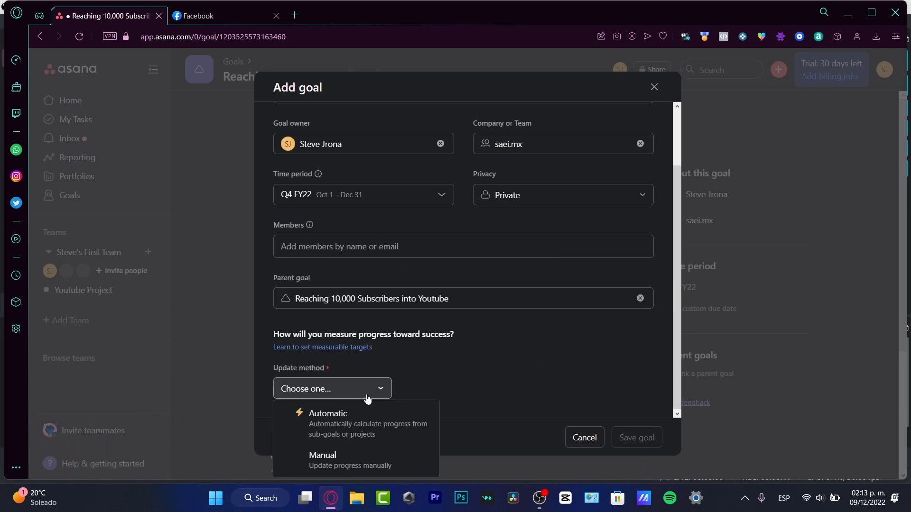
pyautogui.click(391, 426)
pyautogui.click(646, 439)
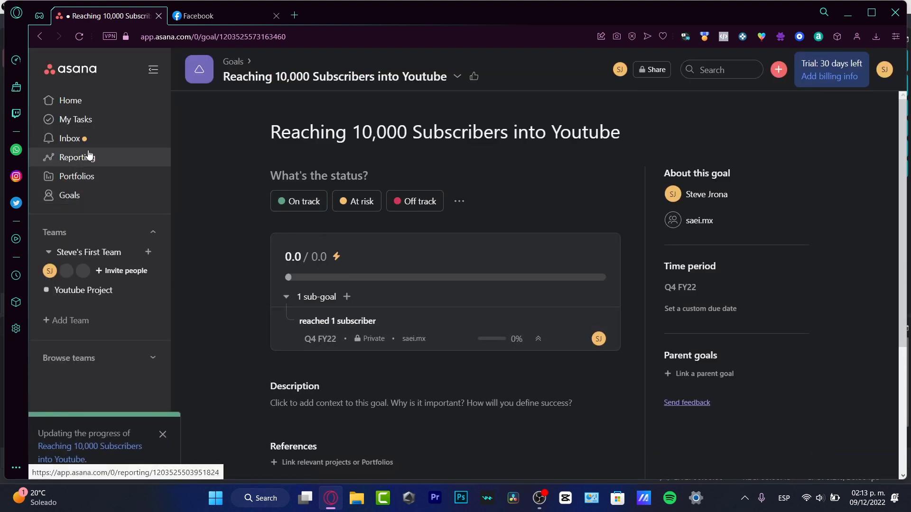
# On the Youtube Project board, drag Live Stream for December and Schedule Post for Instagram into Doing.
pyautogui.click(128, 290)
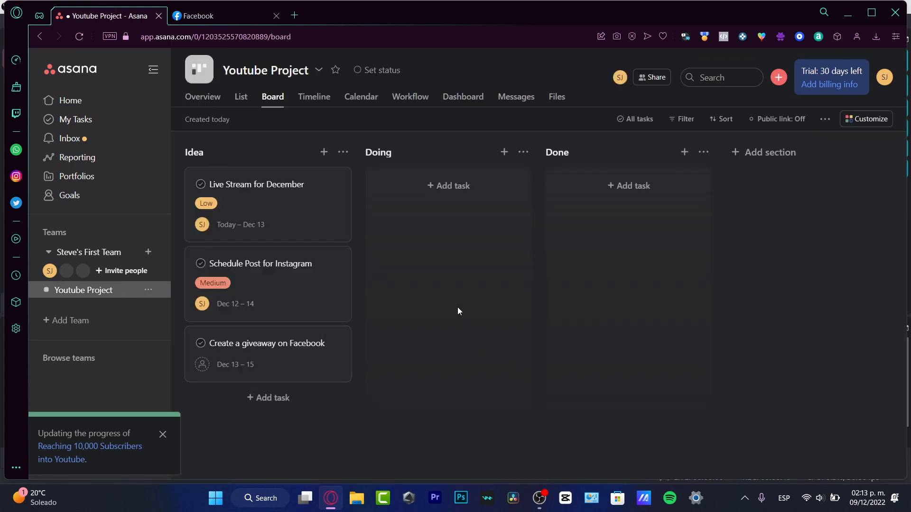
pyautogui.moveTo(292, 202); pyautogui.dragTo(441, 208)
pyautogui.moveTo(256, 210); pyautogui.dragTo(408, 284)
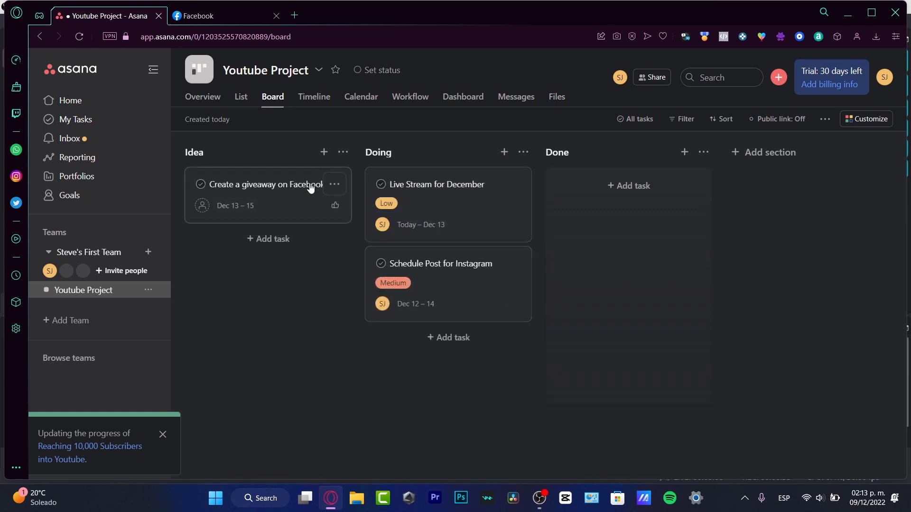
pyautogui.moveTo(315, 185); pyautogui.dragTo(277, 226)
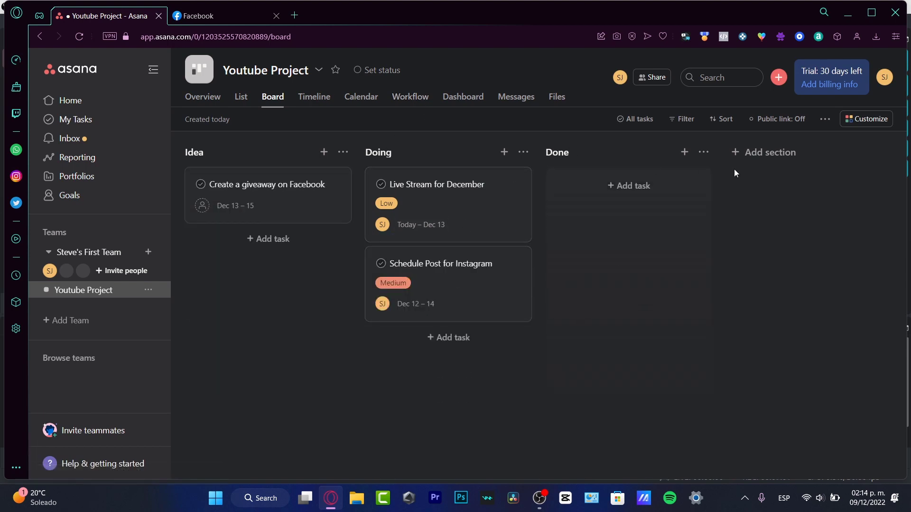
# Find Zoom under Communication in the Youtube Project's Add apps catalogue.
pyautogui.click(867, 119)
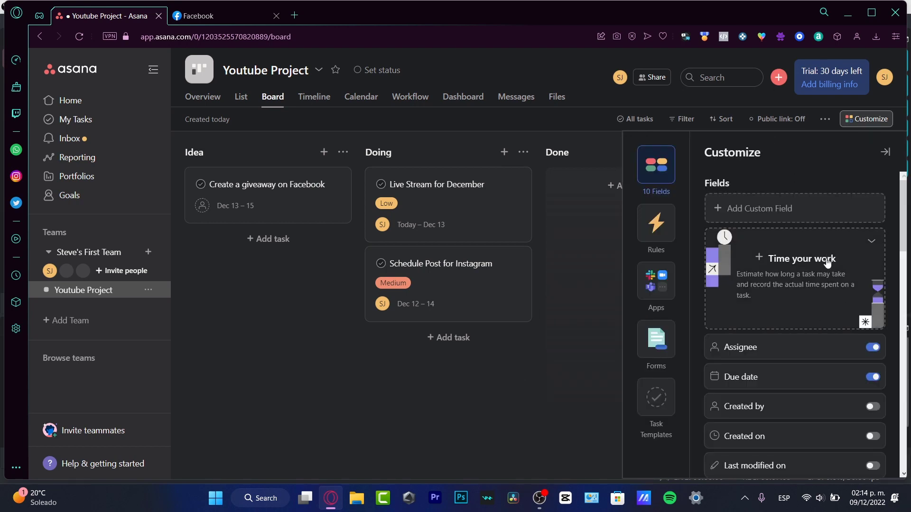
pyautogui.click(662, 280)
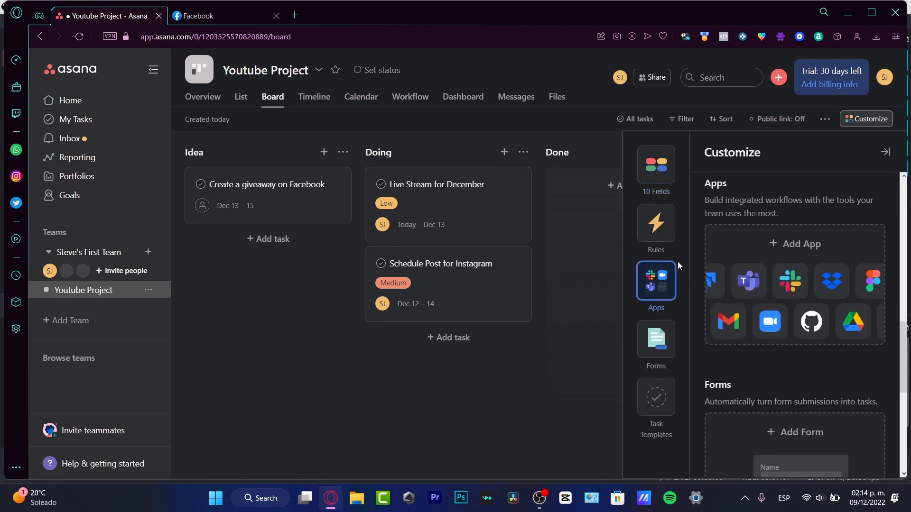
pyautogui.click(778, 324)
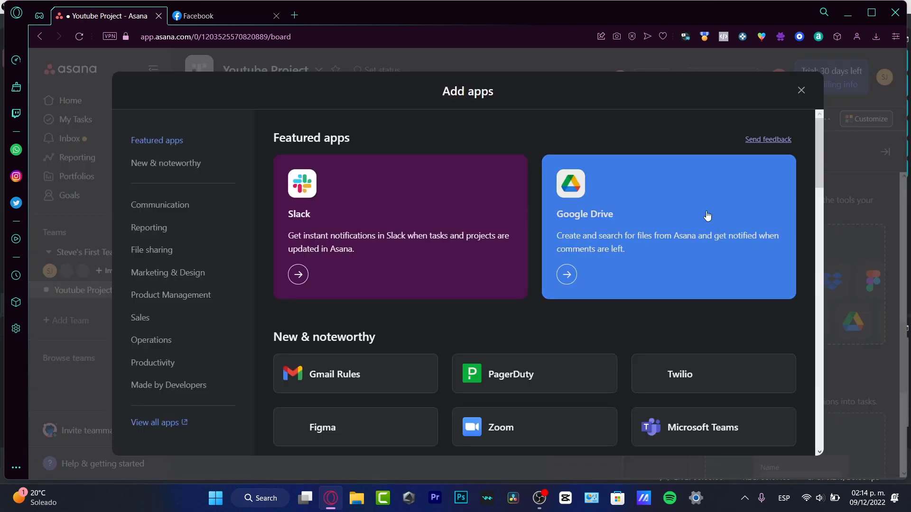
pyautogui.scroll(-4, 593, 338)
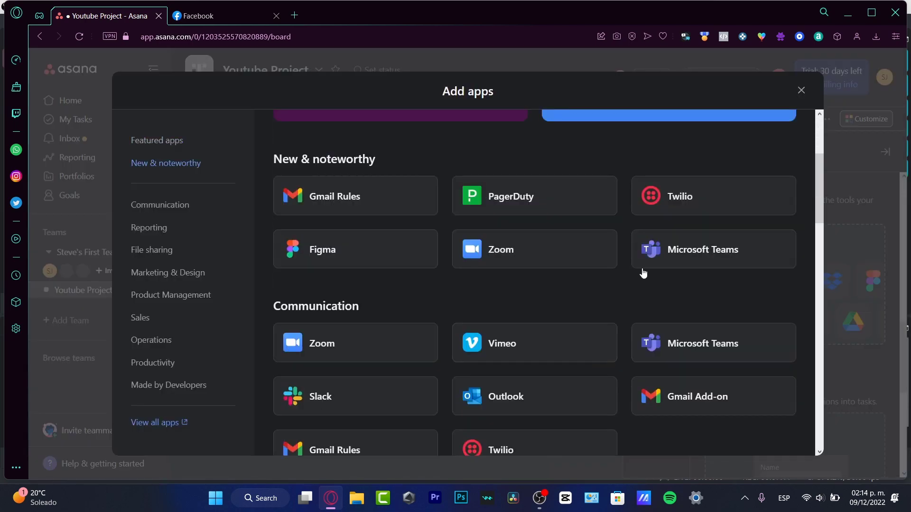
pyautogui.click(502, 252)
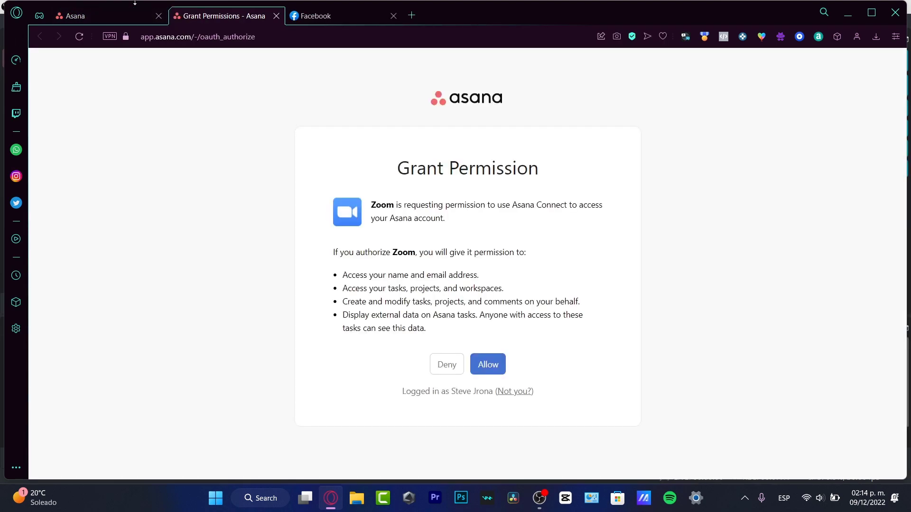
# Allow Zoom access to the Asana account and close the Zoom app details.
pyautogui.click(491, 365)
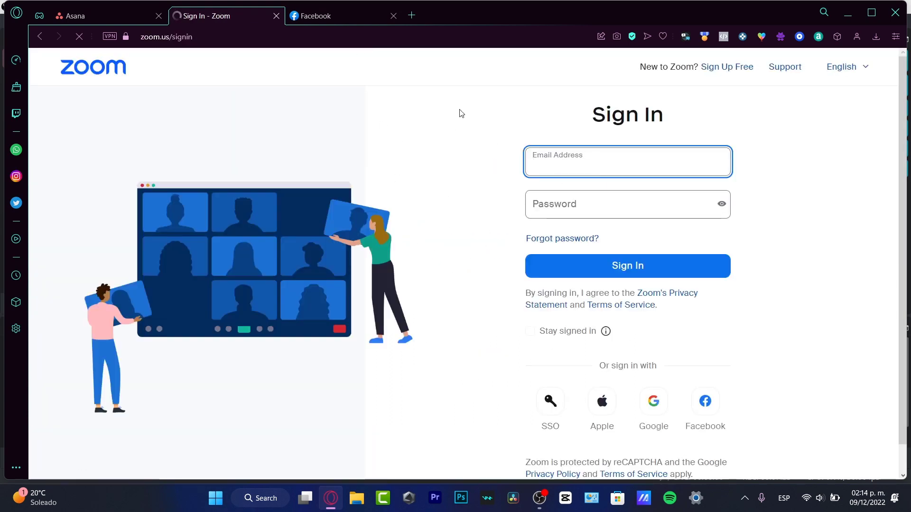
pyautogui.click(114, 19)
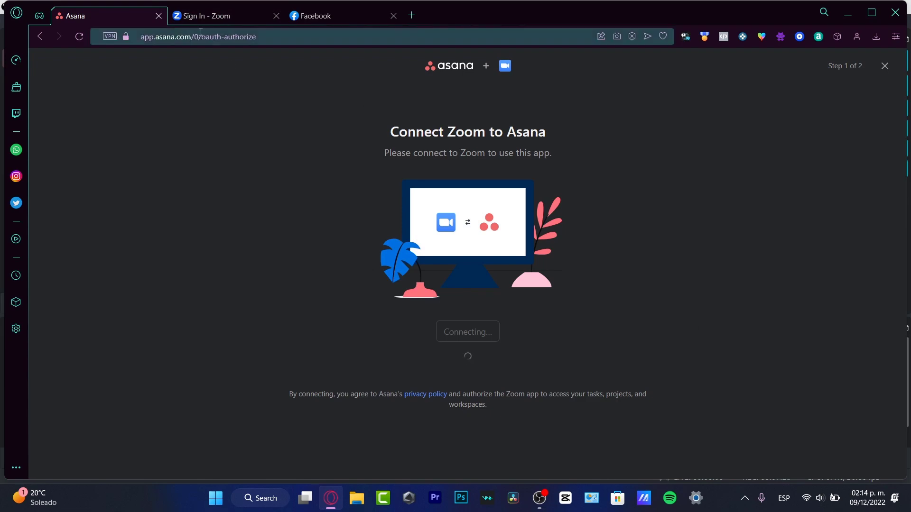
pyautogui.click(884, 66)
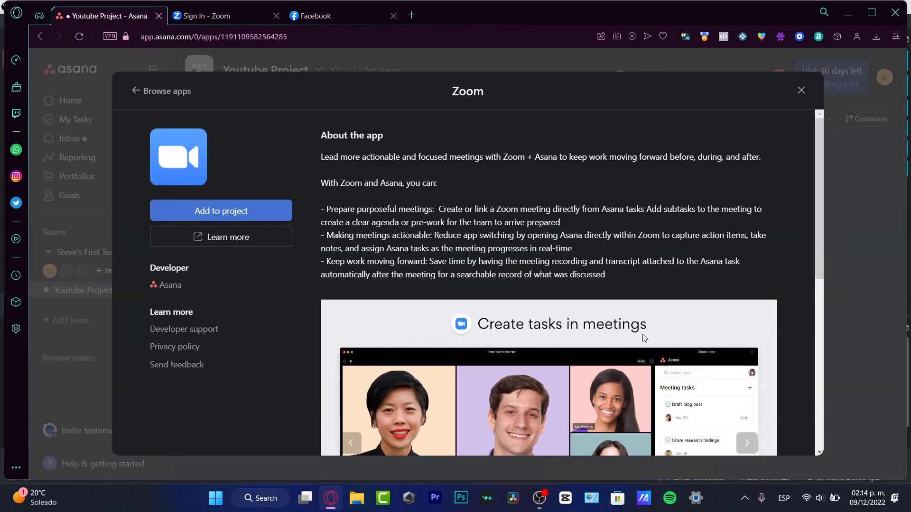
pyautogui.click(799, 93)
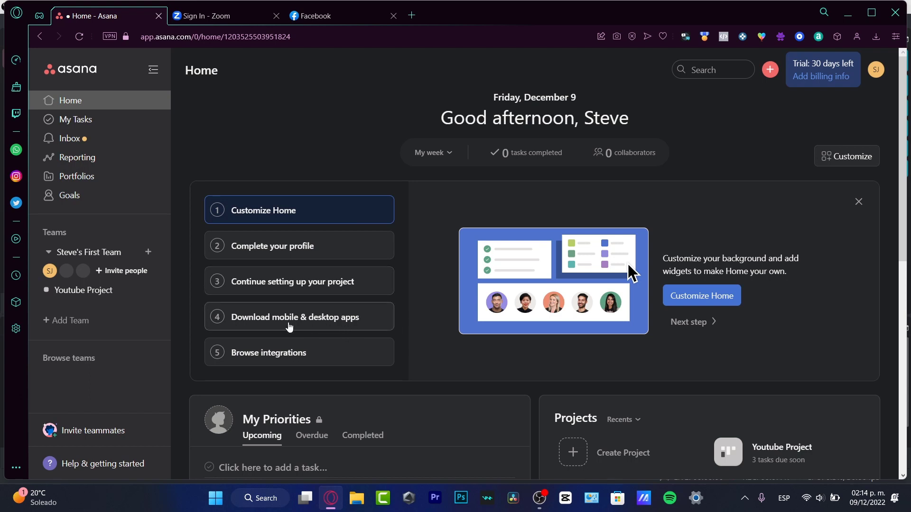
# Show step 5, Browse integrations, in the Home setup checklist.
pyautogui.click(328, 349)
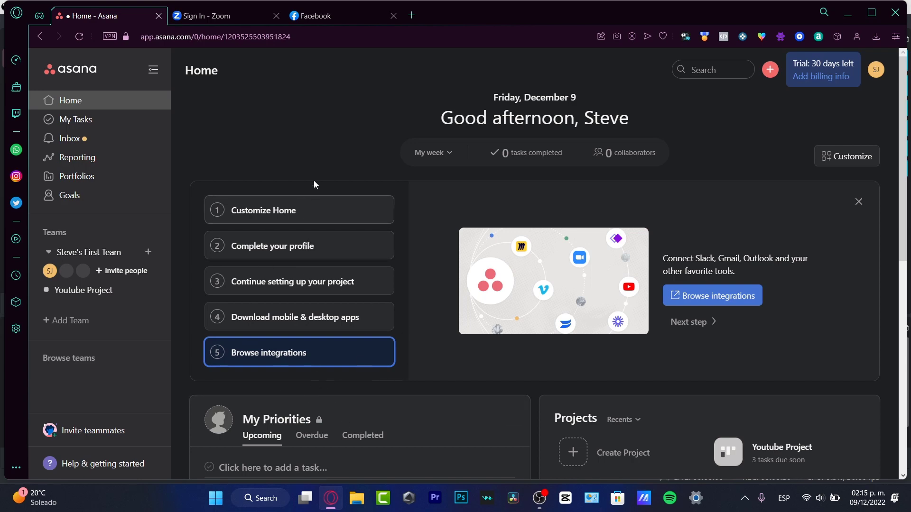
# Tick 'Stay signed in' on the Zoom sign-in page, then return to the Asana Home tab.
pyautogui.click(254, 18)
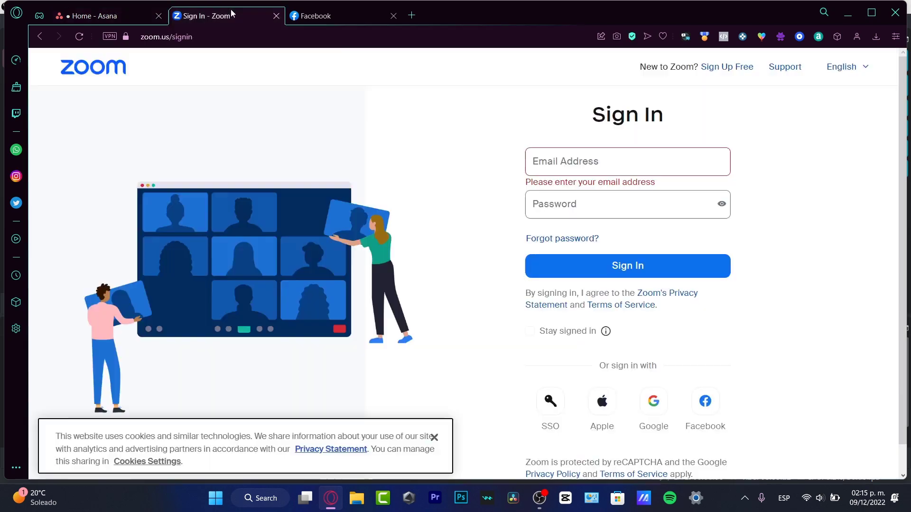
pyautogui.click(147, 38)
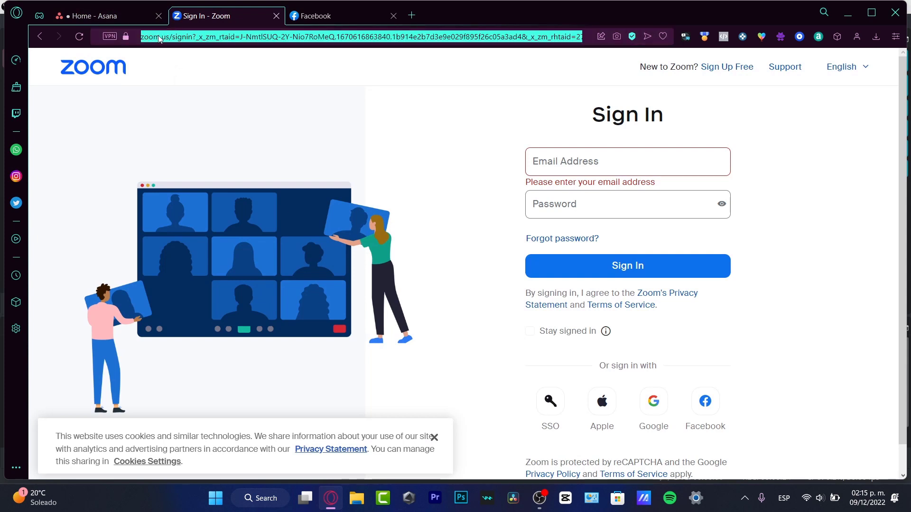
pyautogui.click(169, 36)
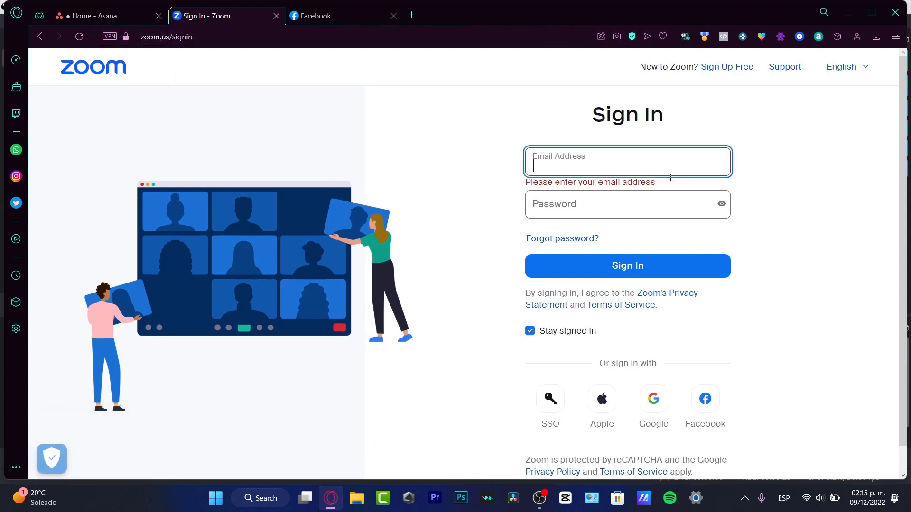
pyautogui.click(670, 203)
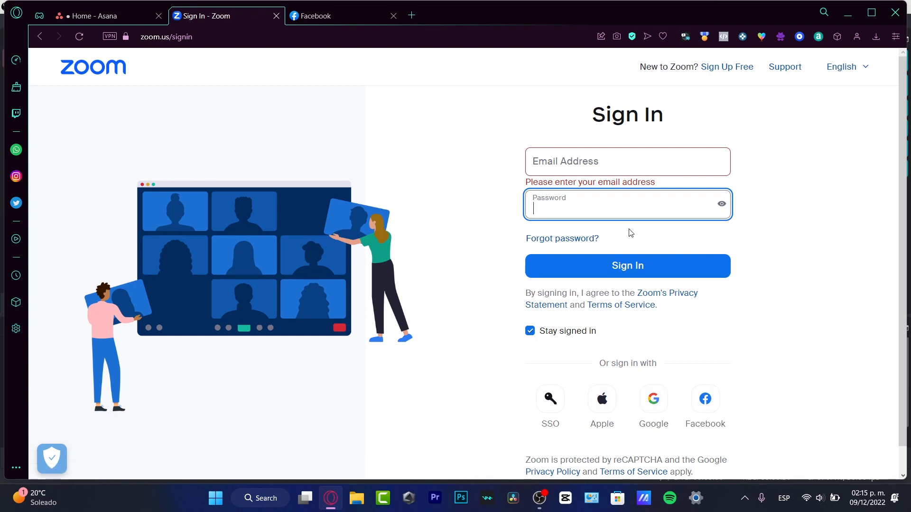
pyautogui.click(90, 16)
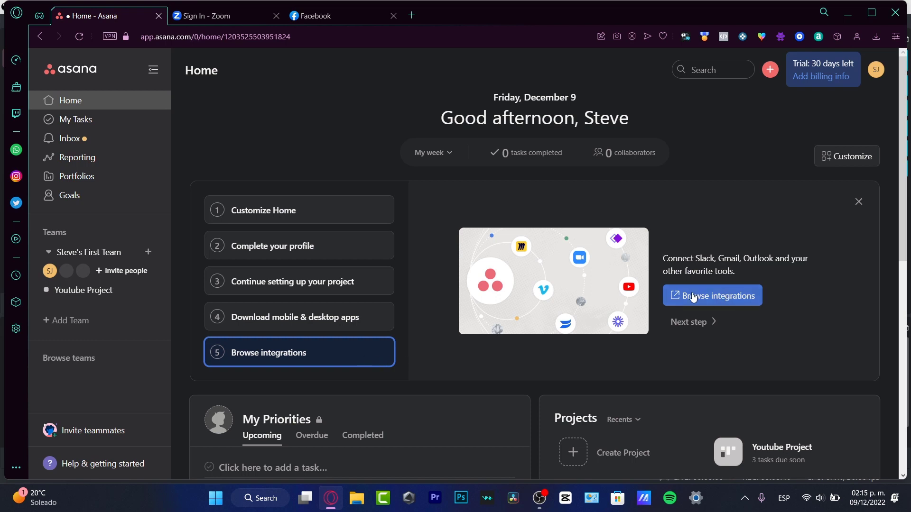
# Open the Browse integrations catalogue in a new tab and come back to Asana Home.
pyautogui.click(726, 295)
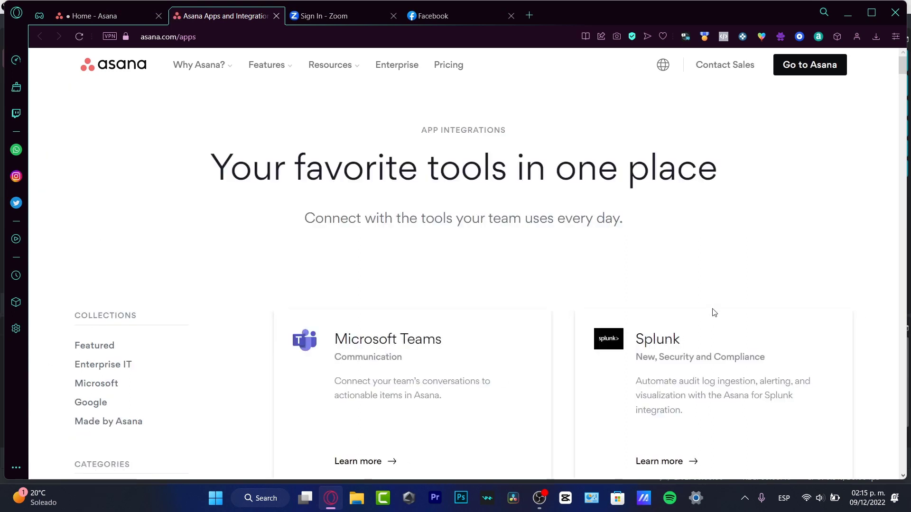
pyautogui.hotkey('ctrl', 'shift', 'Tab')
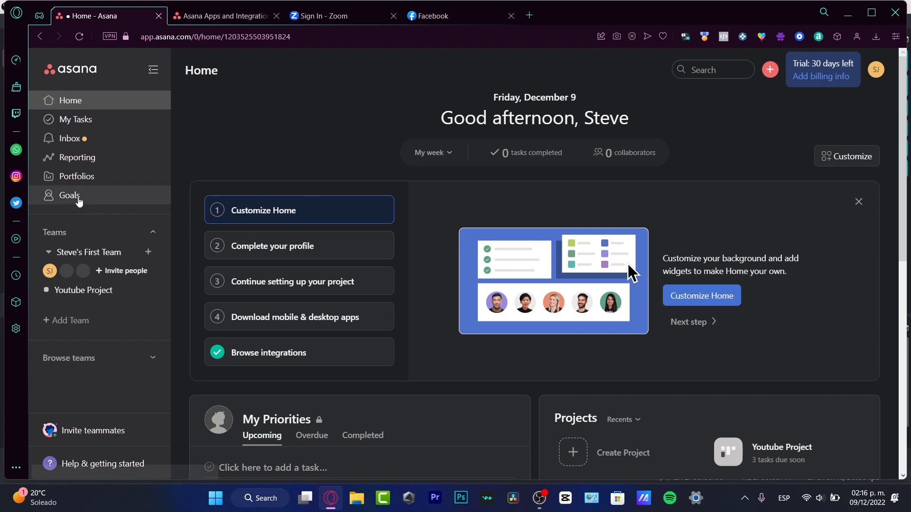
# Create a New Dashboard under Reporting with an Incomplete tasks by project chart.
pyautogui.click(61, 161)
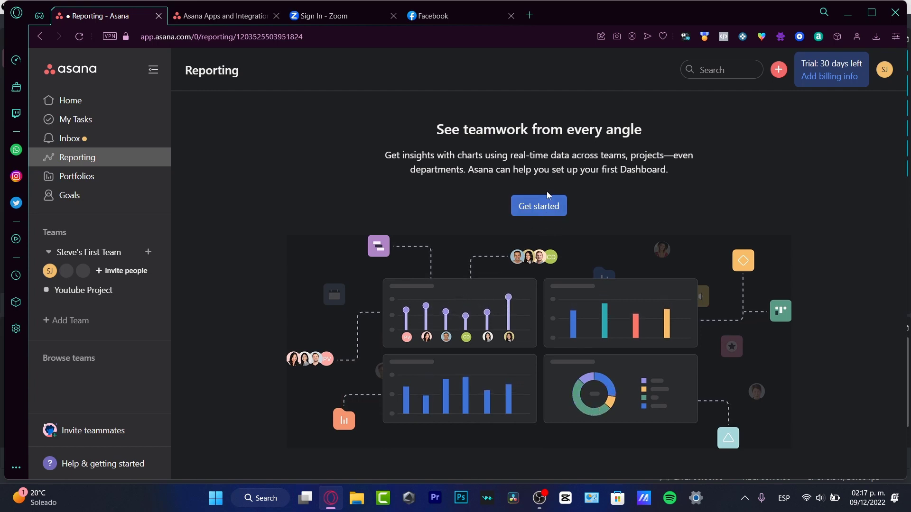
pyautogui.click(545, 206)
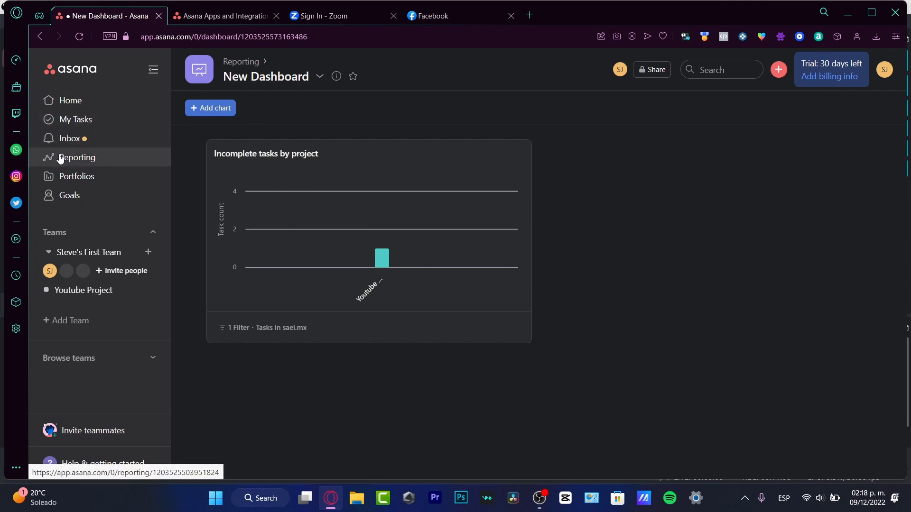
pyautogui.moveTo(251, 203)
pyautogui.moveTo(386, 255)
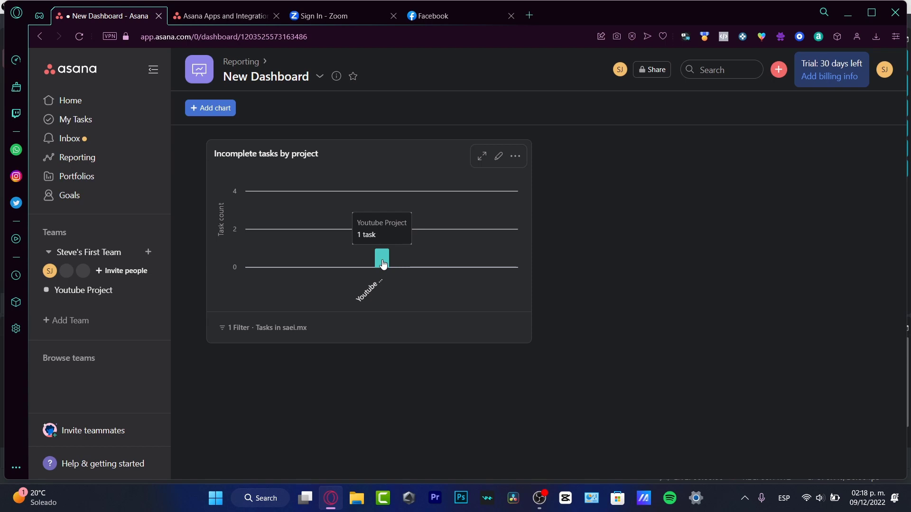
# Move the 'Create a giveaway on Facebook' card into Doing, then browse Youtube Project's tabs ending on Overview.
pyautogui.click(61, 291)
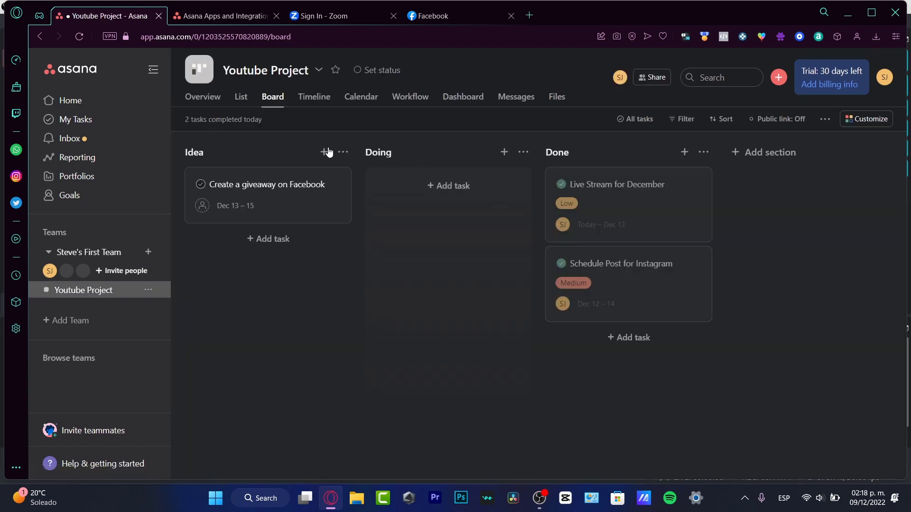
pyautogui.moveTo(254, 201); pyautogui.dragTo(464, 195)
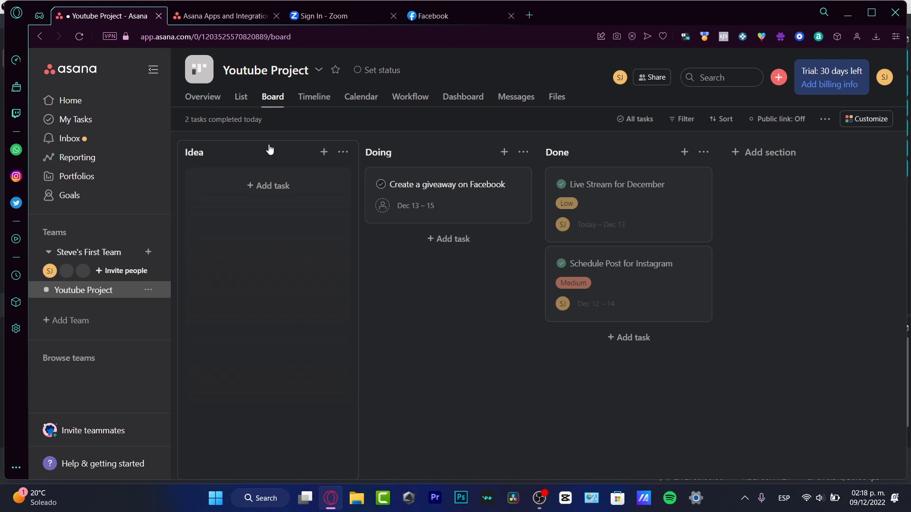
pyautogui.click(312, 102)
pyautogui.click(380, 97)
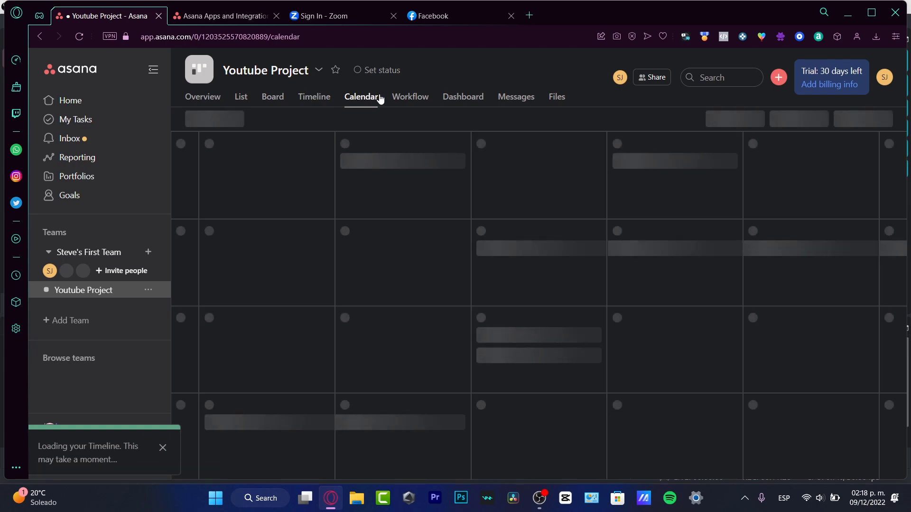
pyautogui.click(411, 96)
pyautogui.click(460, 97)
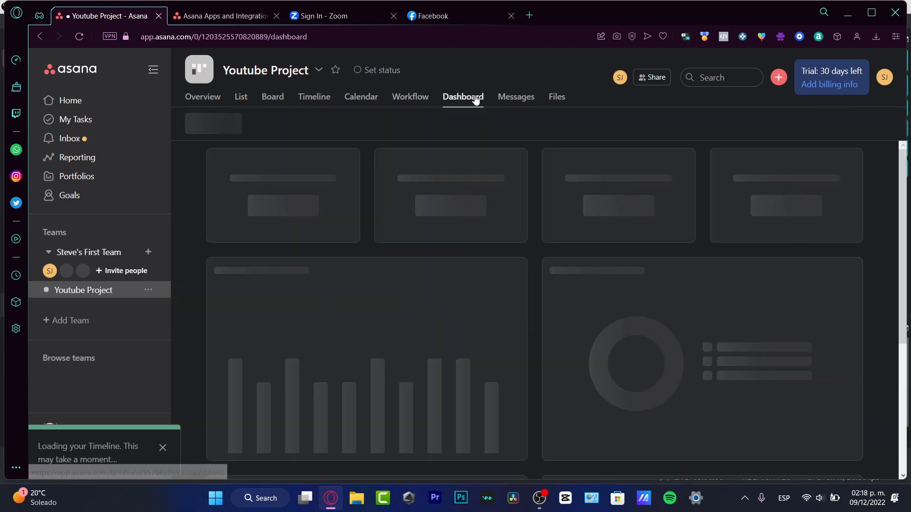
pyautogui.click(511, 97)
pyautogui.click(417, 96)
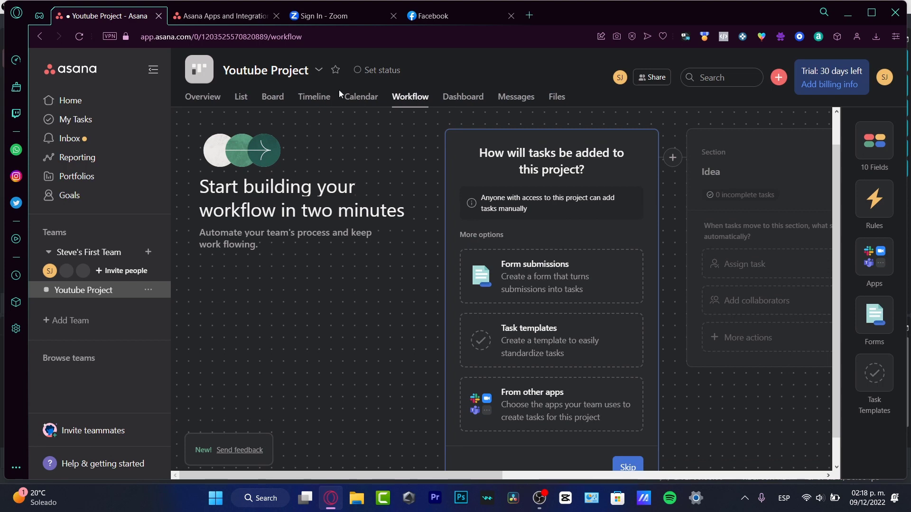
pyautogui.click(207, 101)
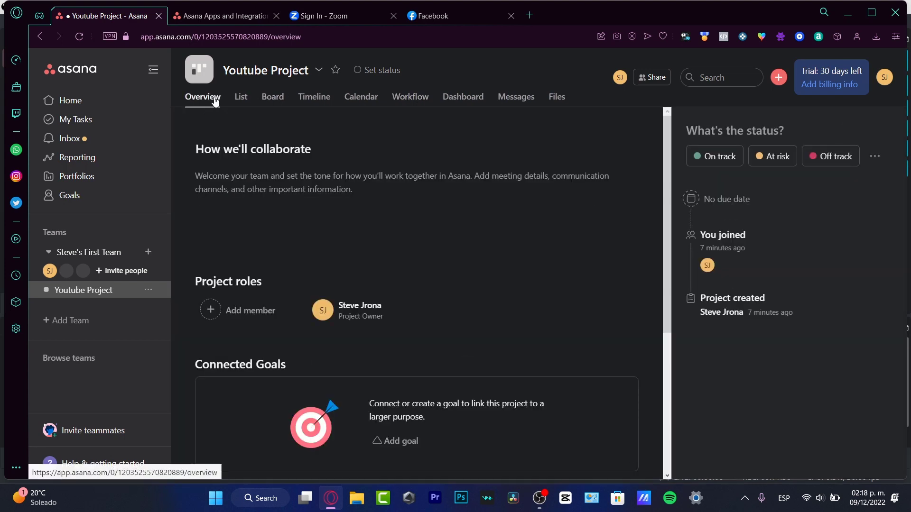